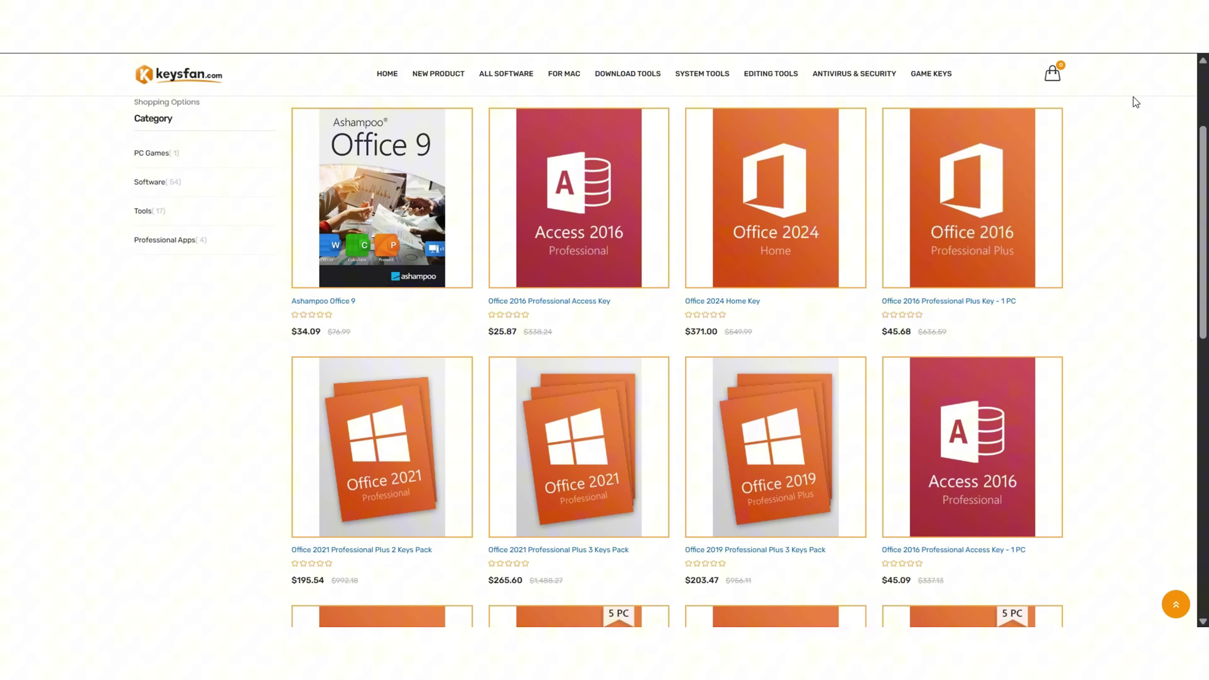
Step: Order the Windows 11 Professional key with the 50% discount code and place the 14.99 order
scroll(1133, 97, down, 5)
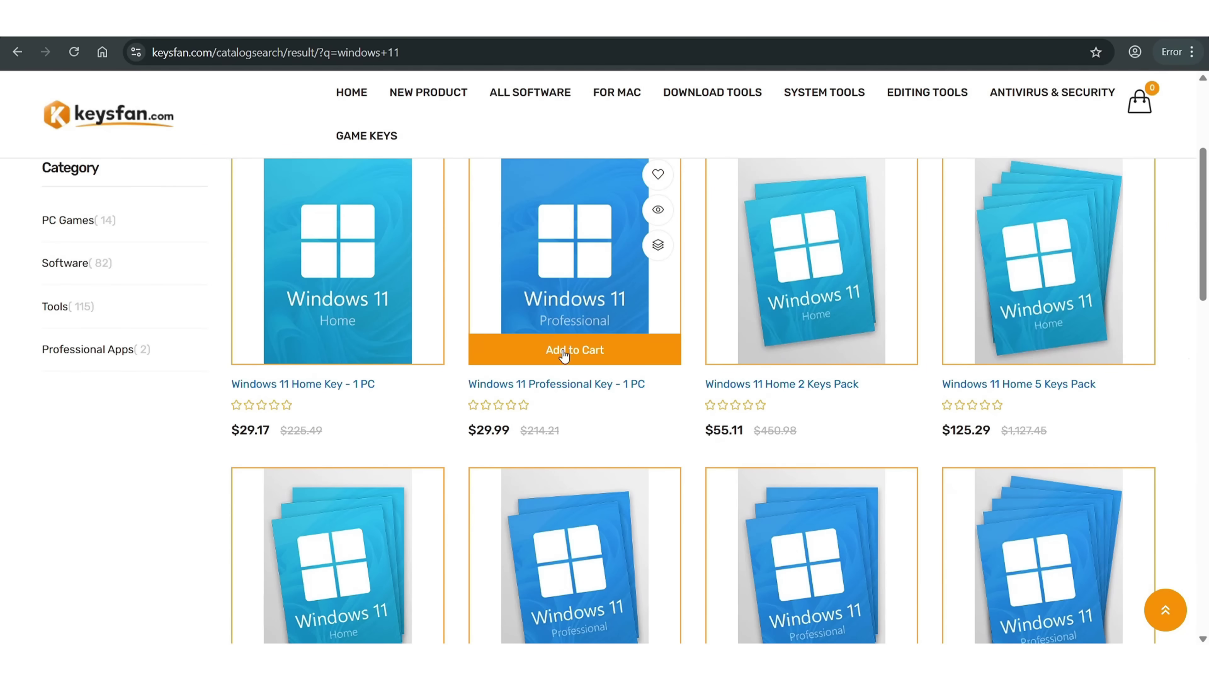
click(563, 353)
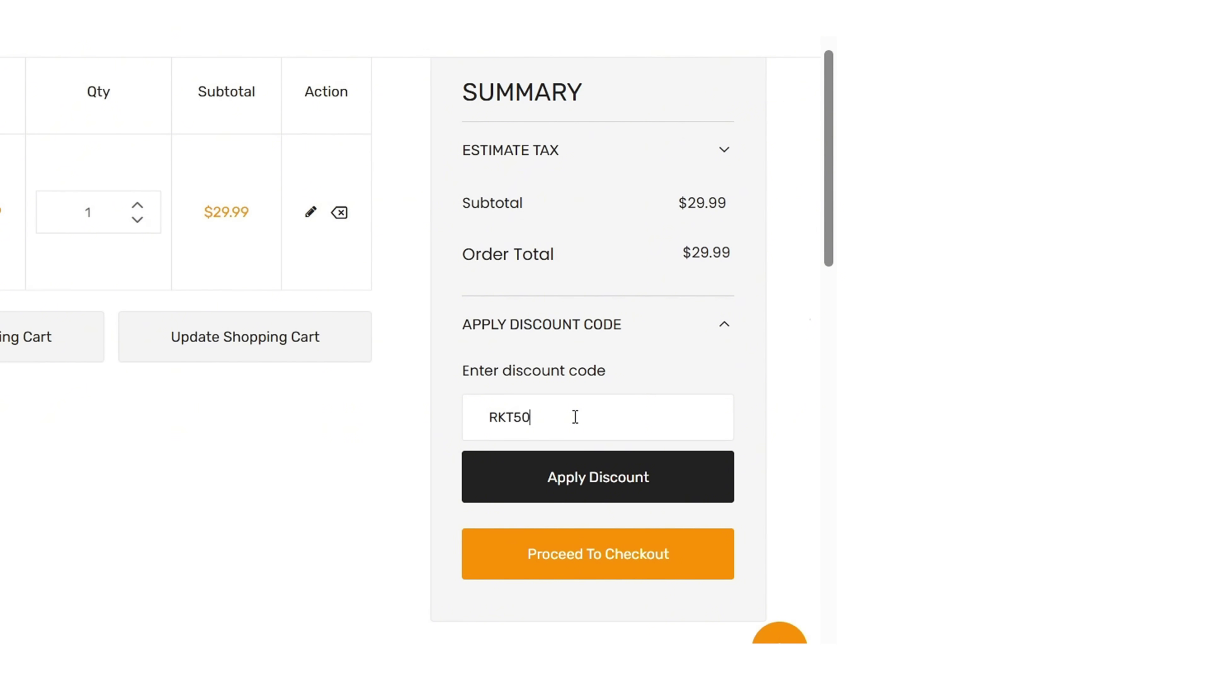
key(Return)
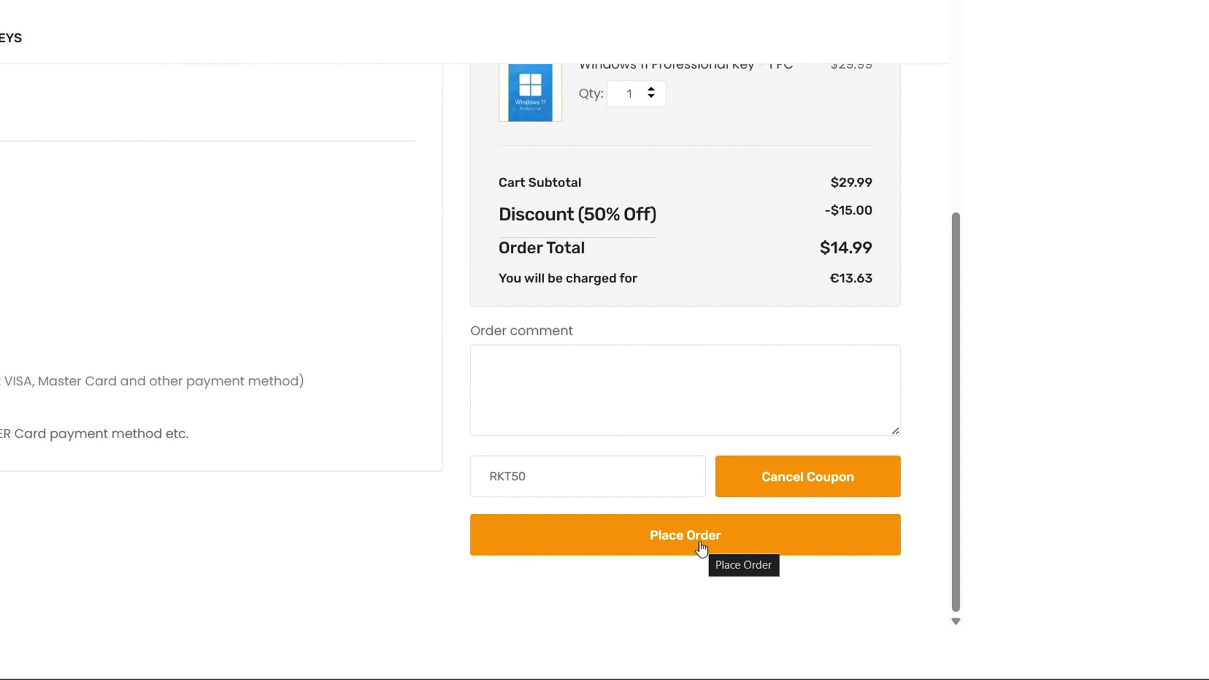
click(701, 547)
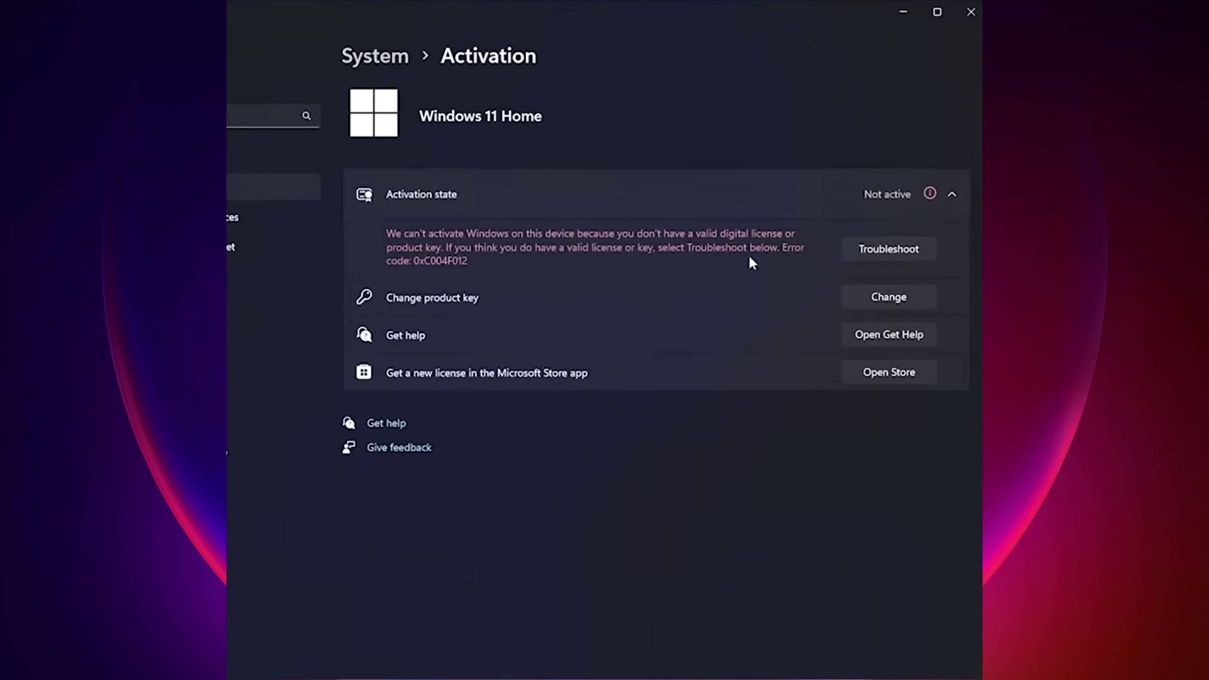
Step: Paste the purchased product key into Windows Settings and activate Windows 11 with it
click(889, 297)
right_click(377, 363)
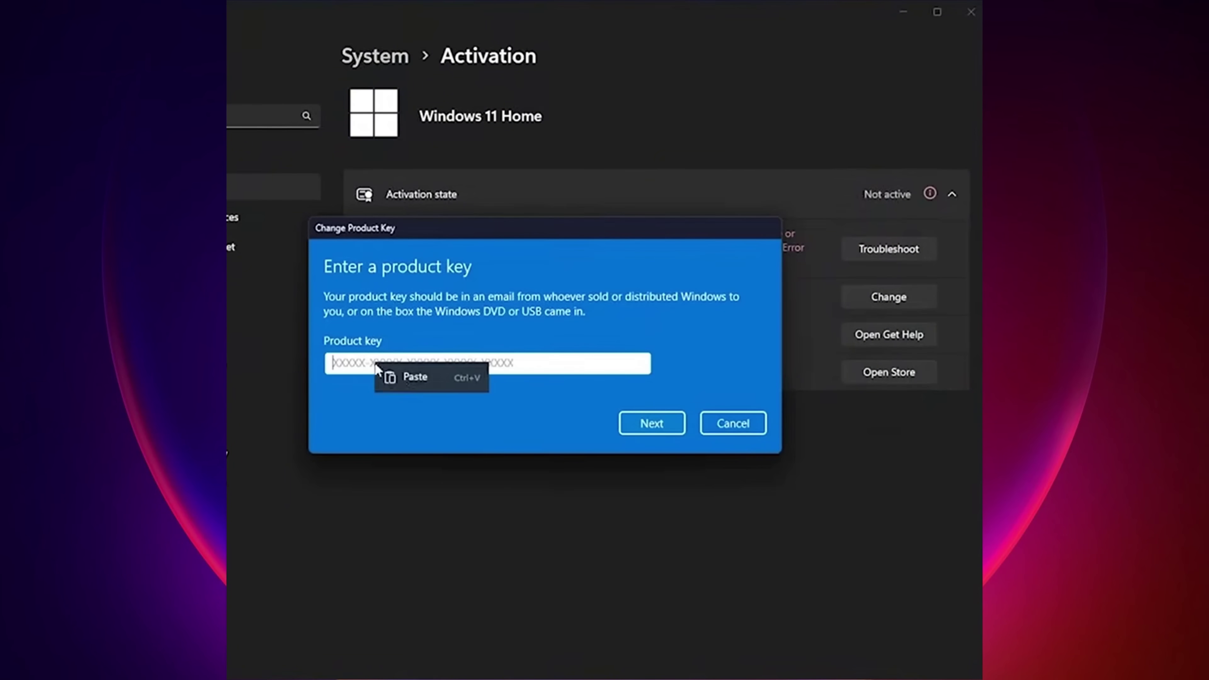
click(416, 377)
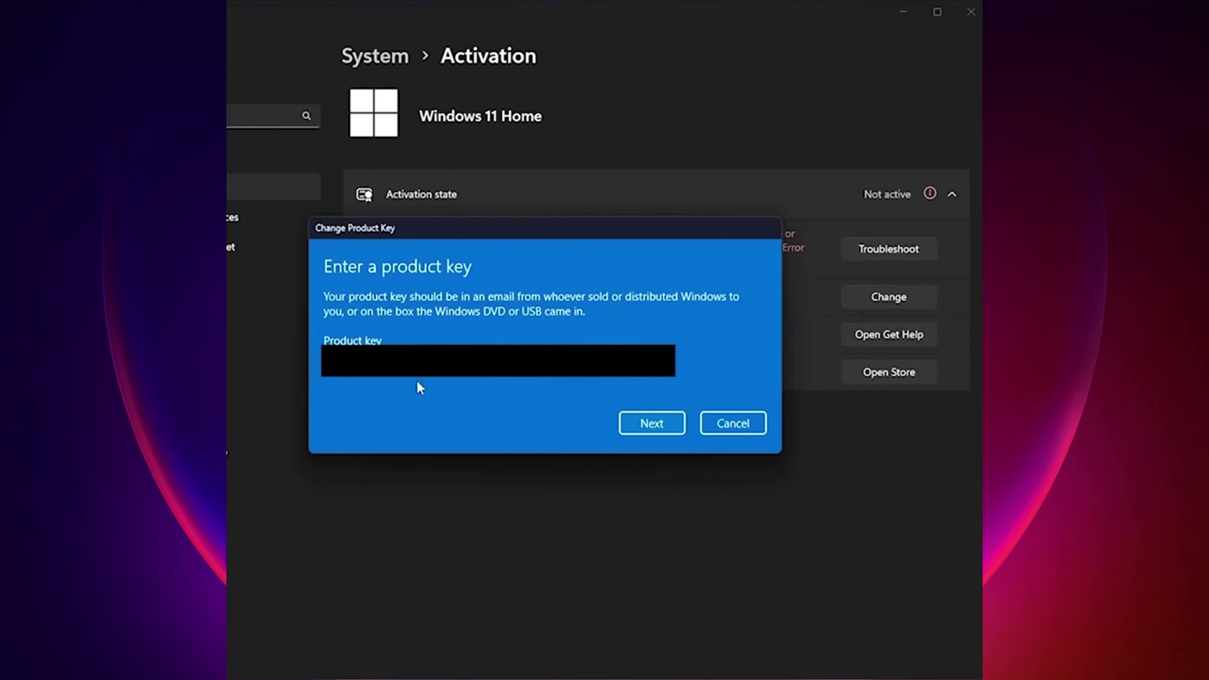
click(659, 424)
click(653, 400)
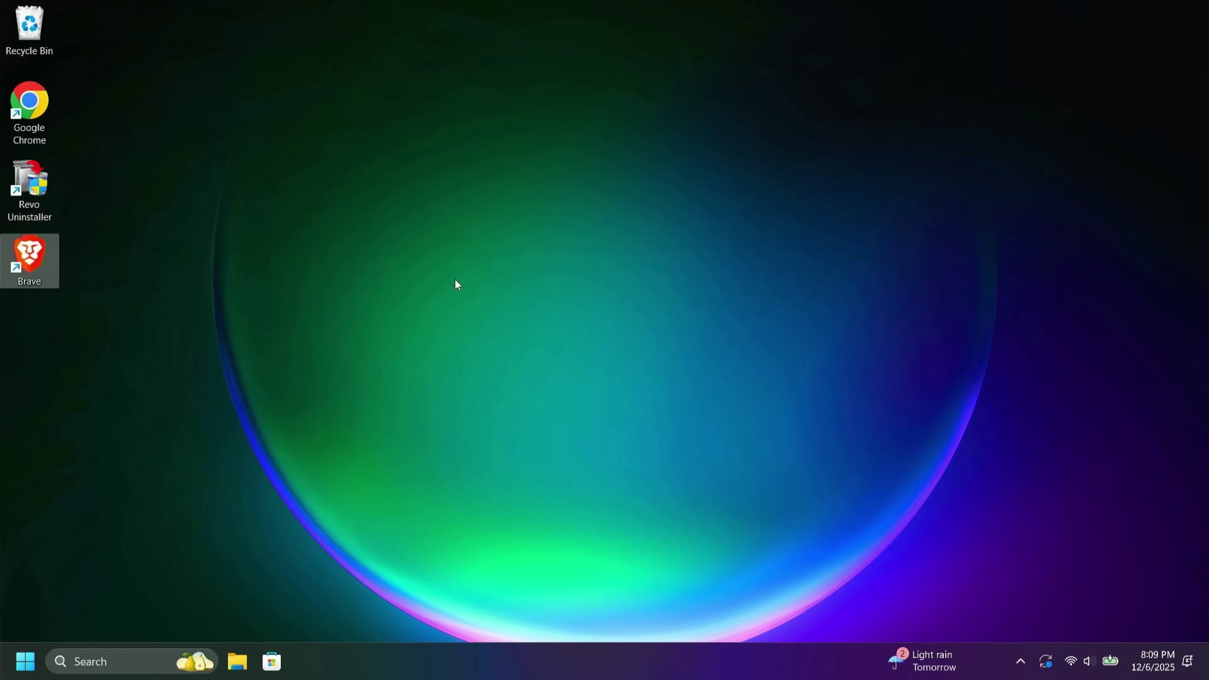
Step: Launch Brave, search 'rufus', open rufus.ie and pick rufus-4.11.exe in its Download section
double_click(55, 247)
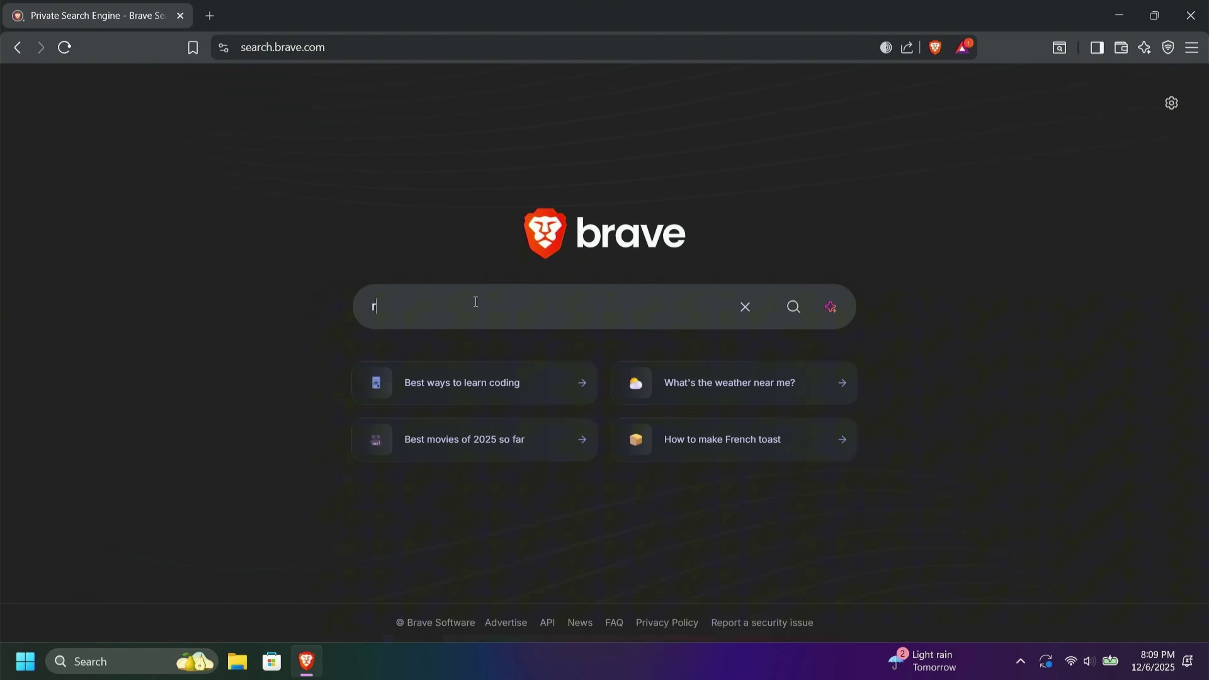
text(rufus)
key(Return)
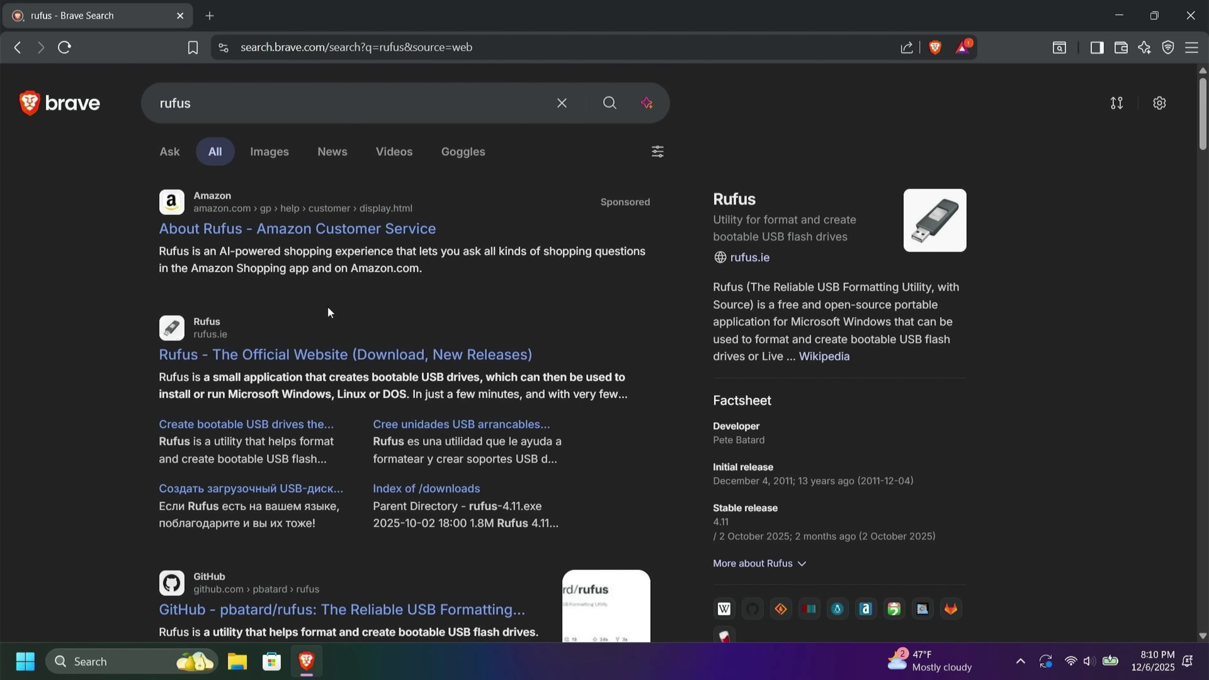
click(319, 354)
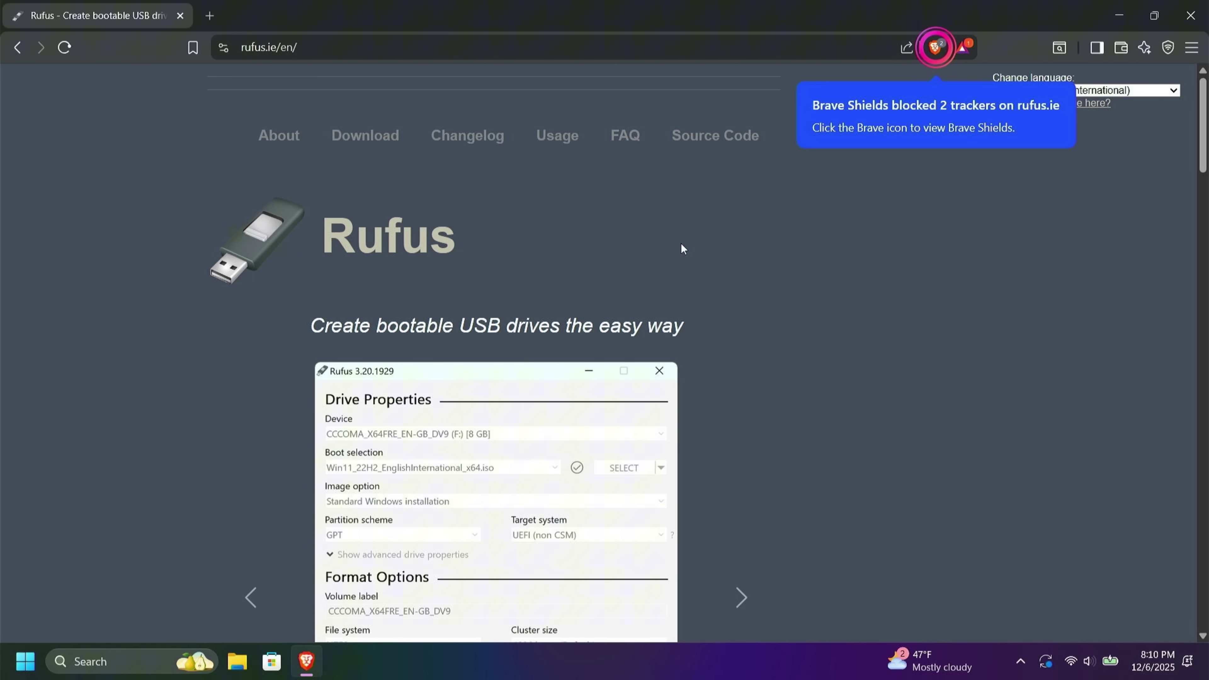
scroll(654, 297, down, 12)
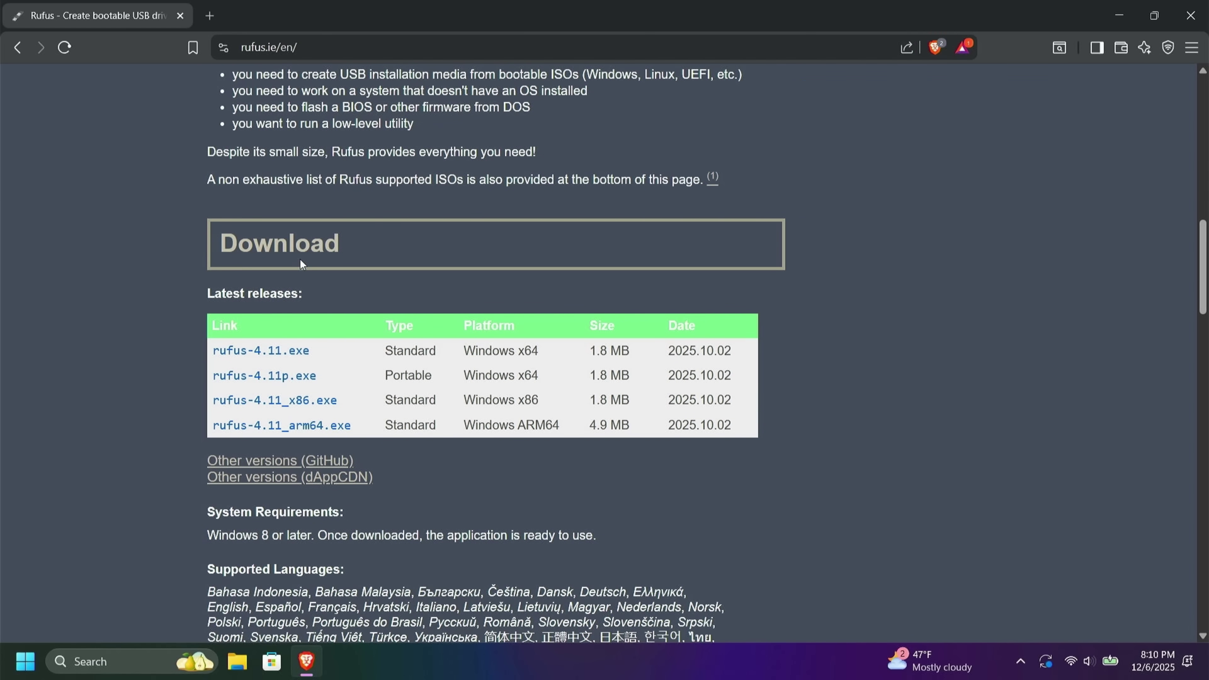
click(307, 353)
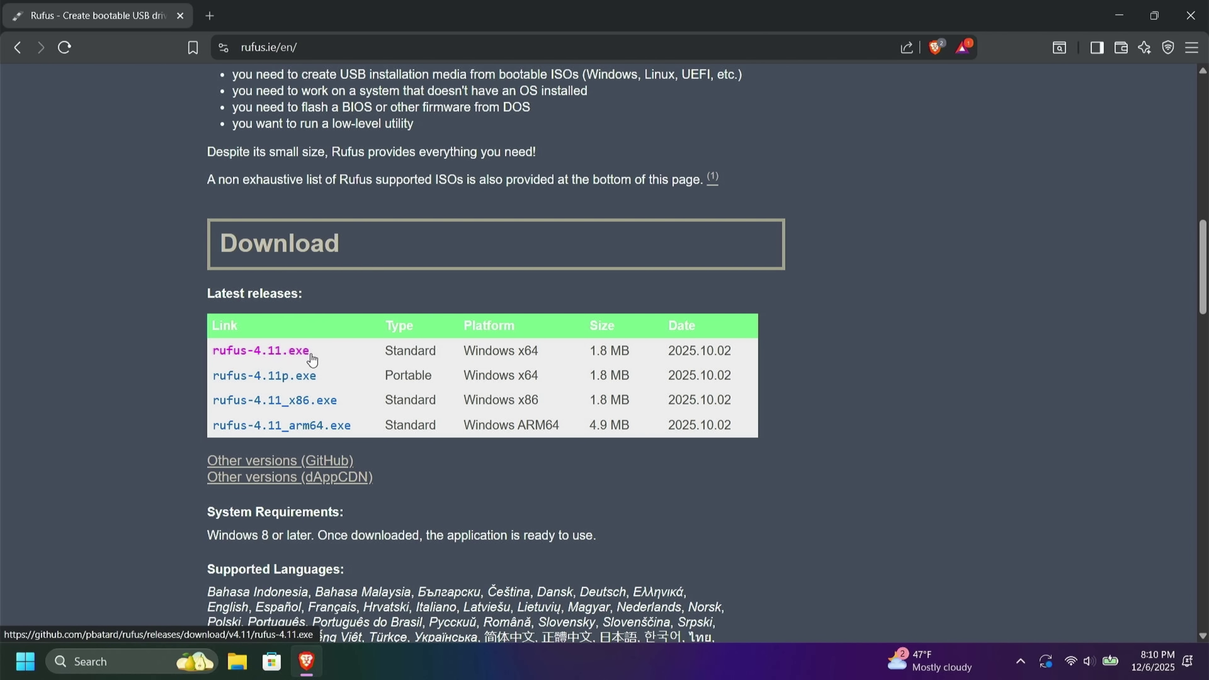
Step: Save the portable rufus-4.11p.exe release into the Downloads folder
click(285, 379)
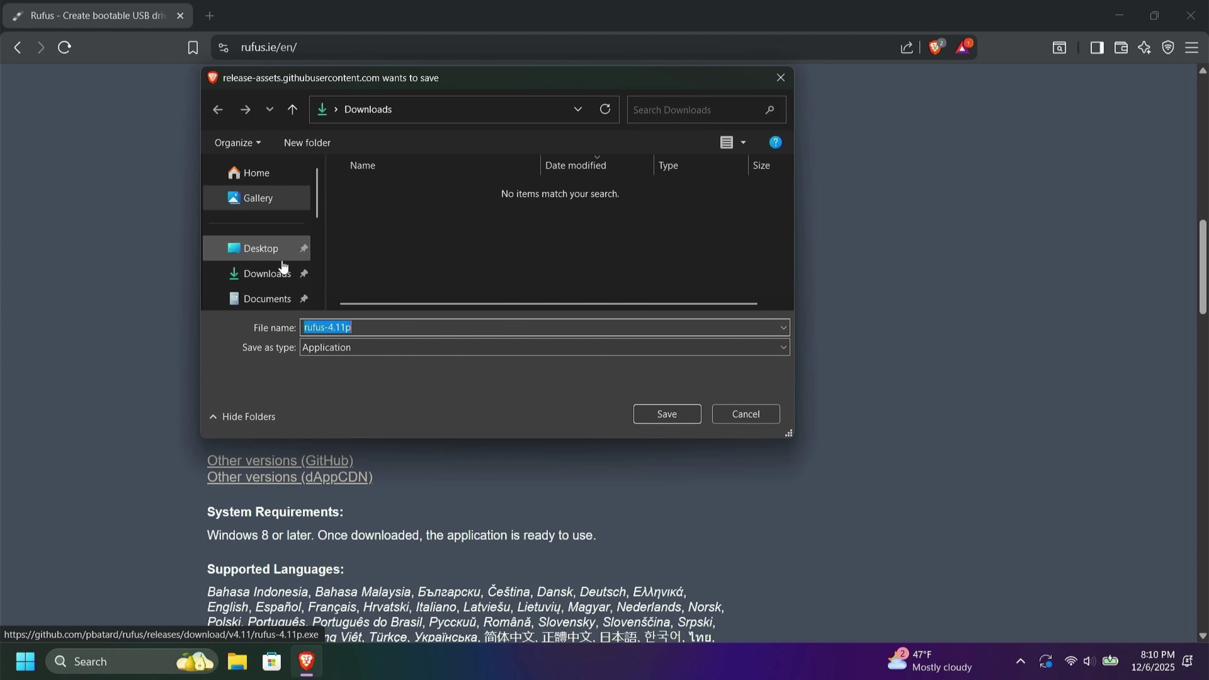
click(282, 276)
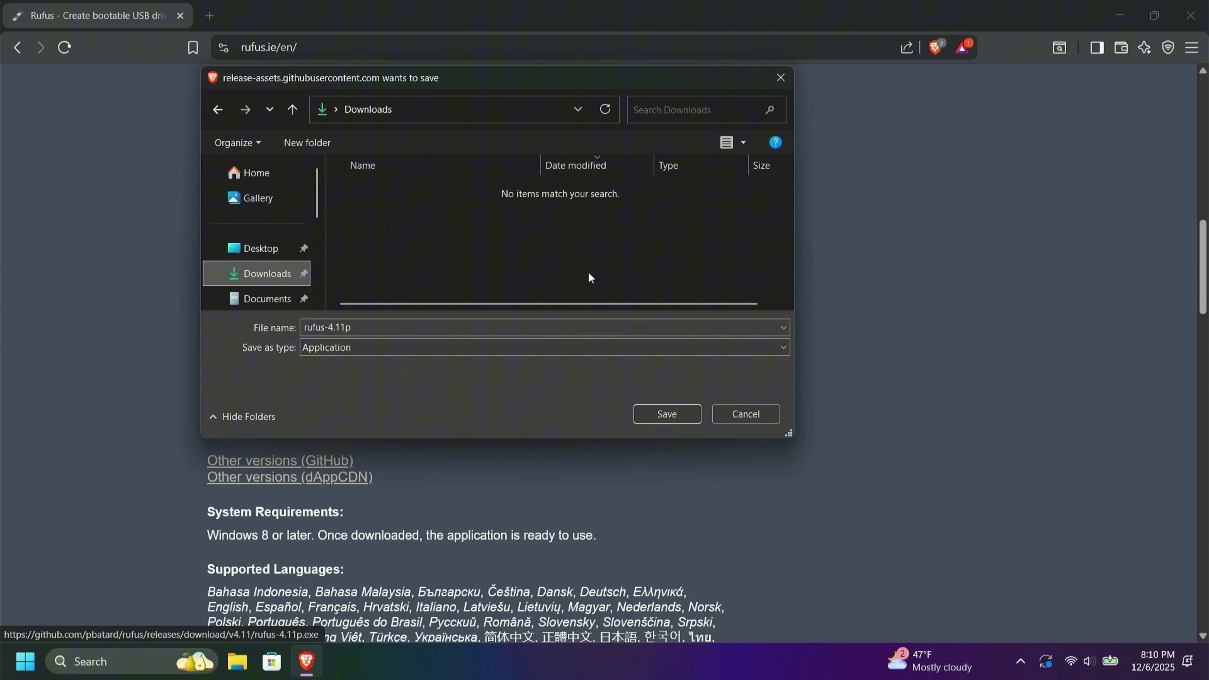
click(666, 413)
mouse_move(987, 107)
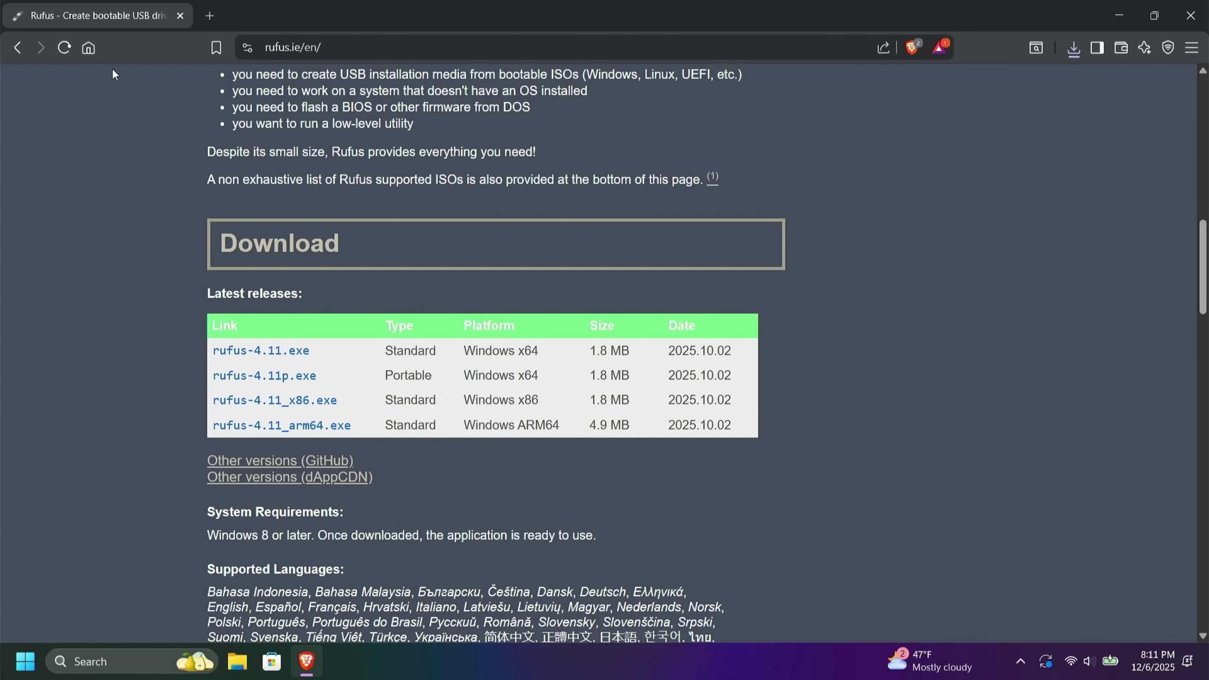
Step: Search 'zorin os 18' from the start page and open the official Zorin OS site
click(89, 51)
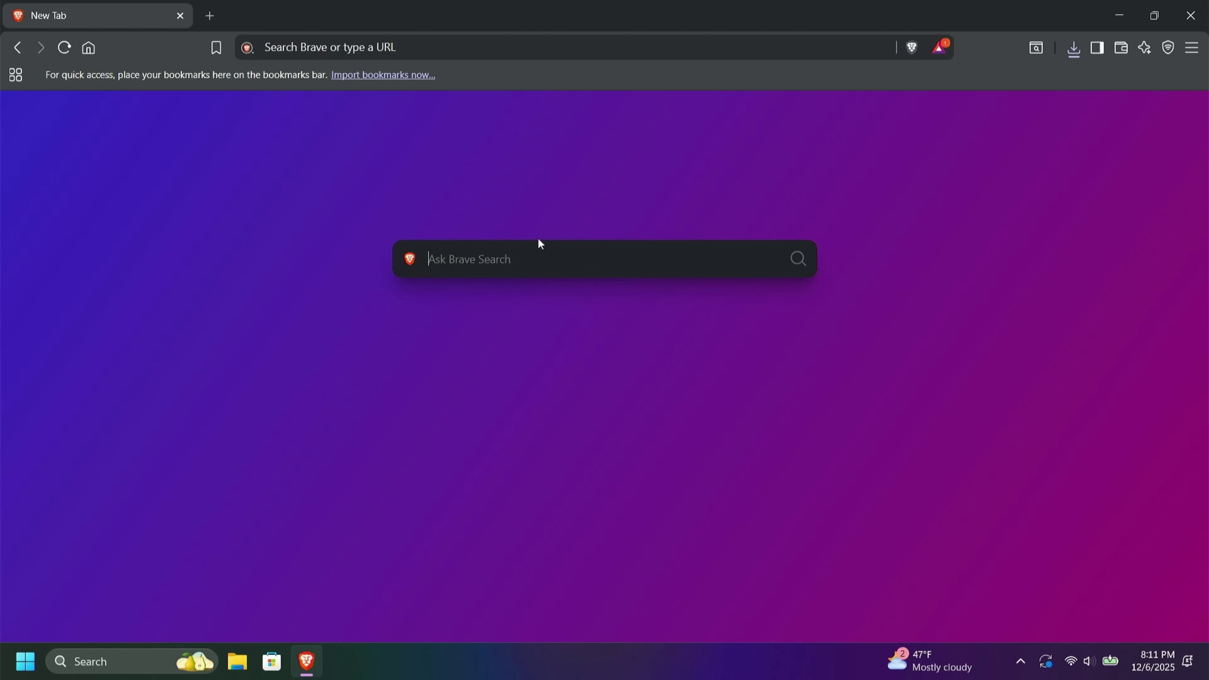
text(zo)
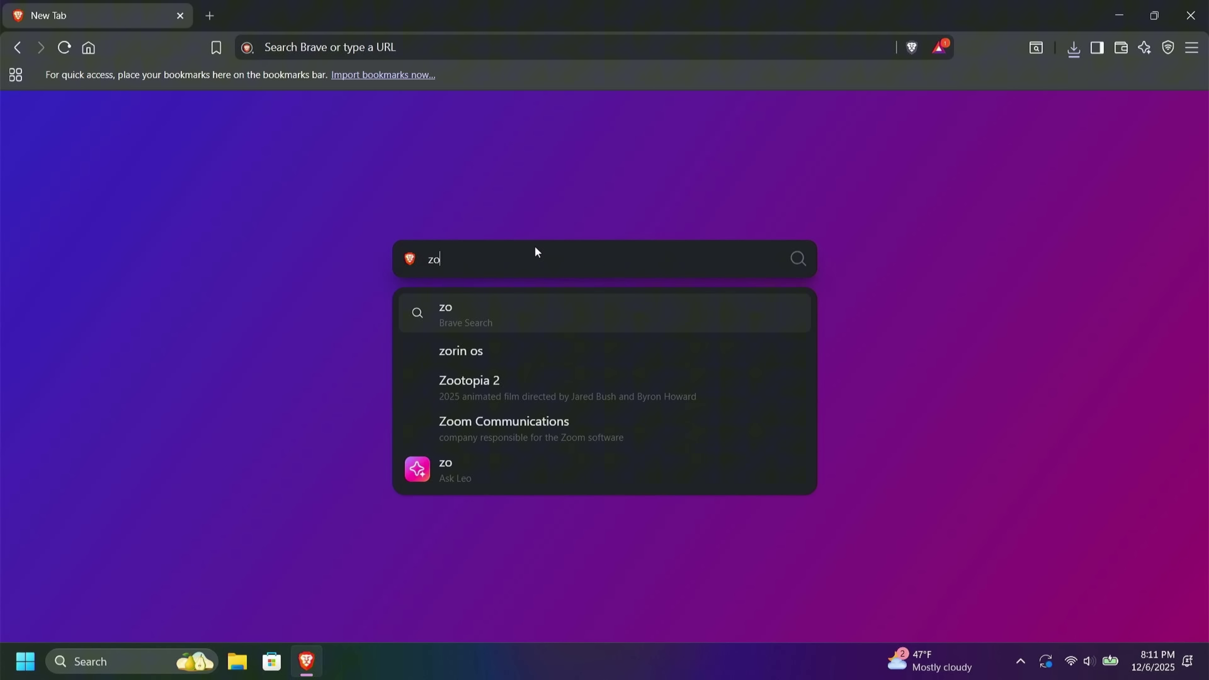
text(rin os 18)
key(Return)
scroll(500, 369, down, 5)
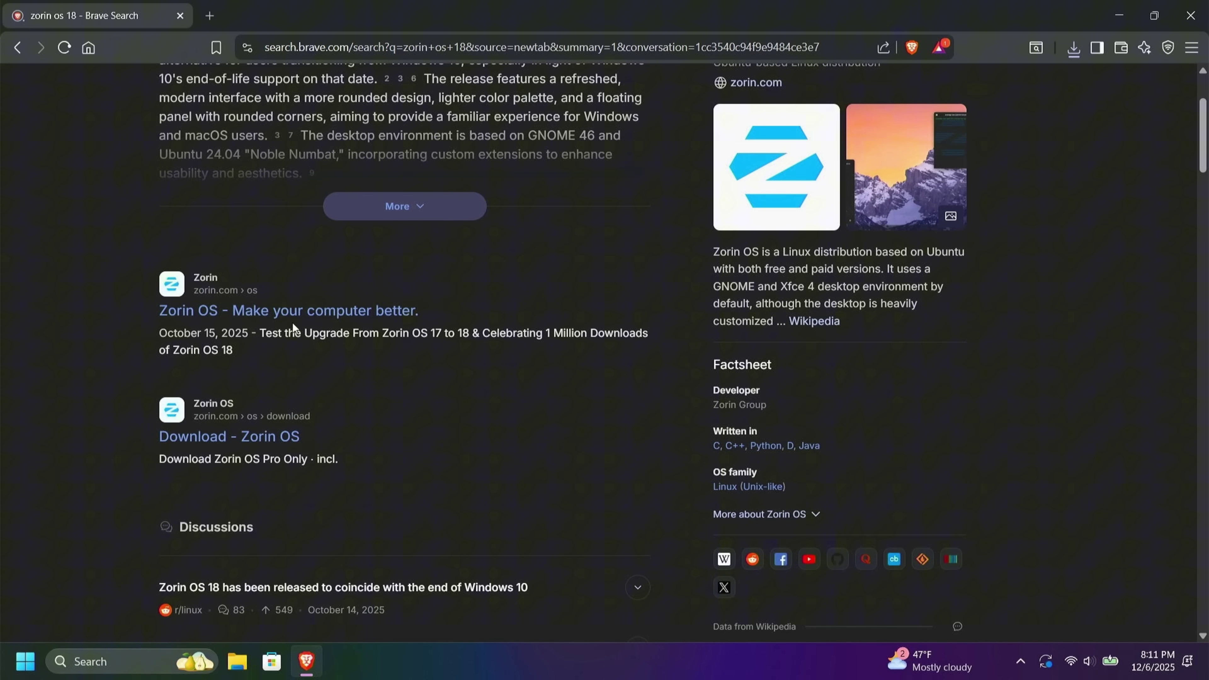
click(308, 318)
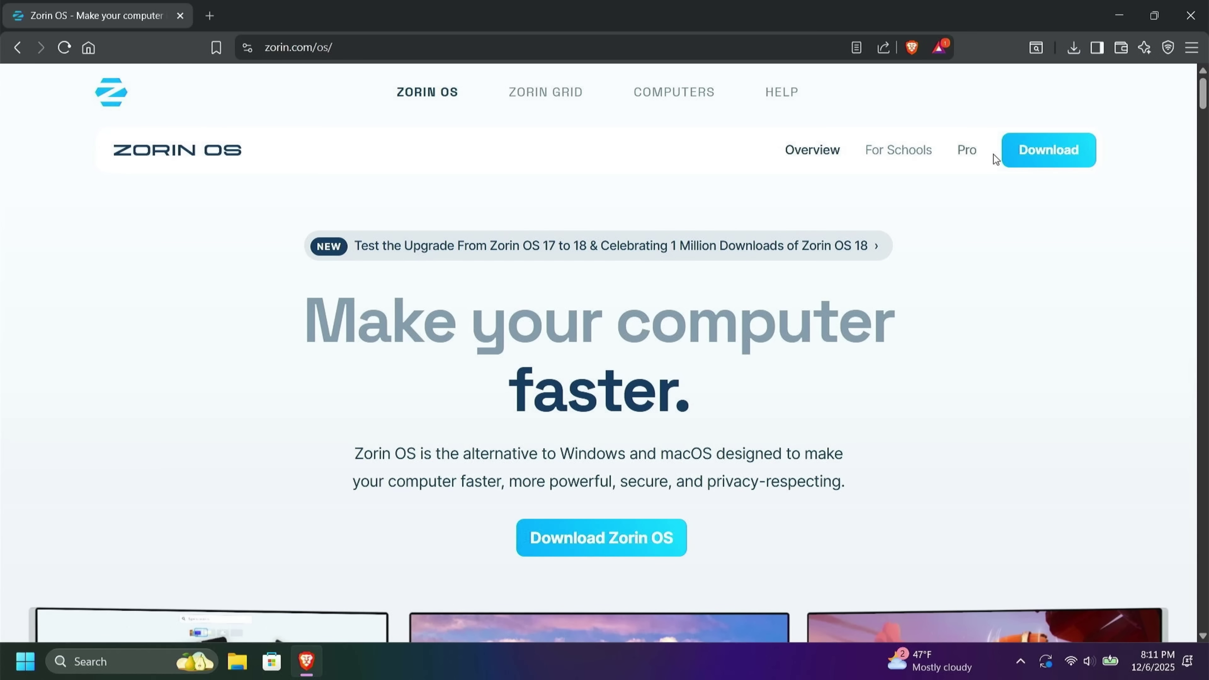
Step: Go to the Zorin OS download page and scroll to the Core and Education editions
click(1037, 158)
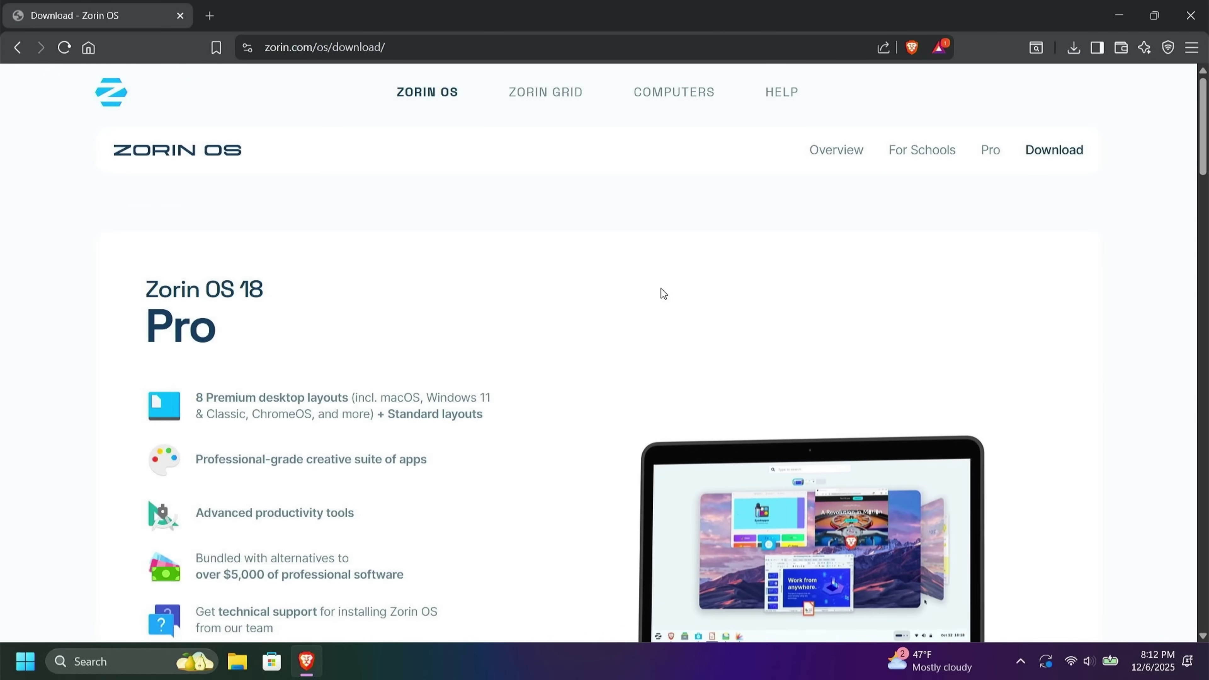
scroll(452, 263, down, 2)
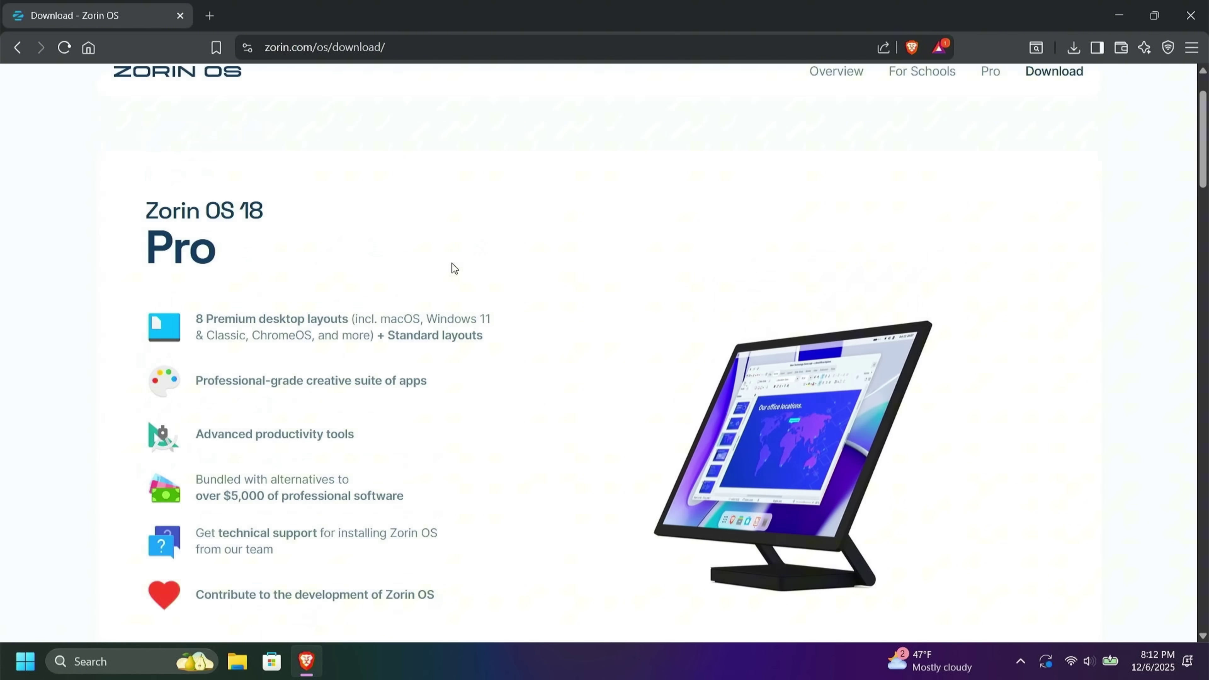
scroll(453, 267, down, 1)
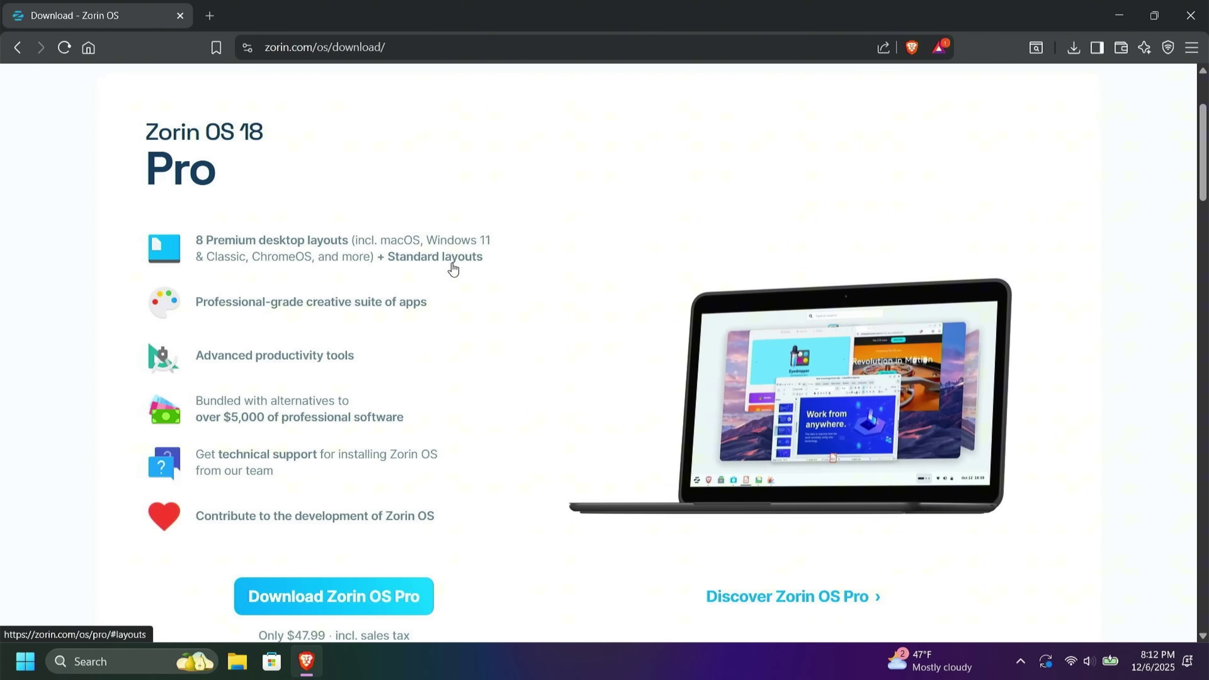
scroll(454, 268, down, 1)
scroll(453, 269, down, 3)
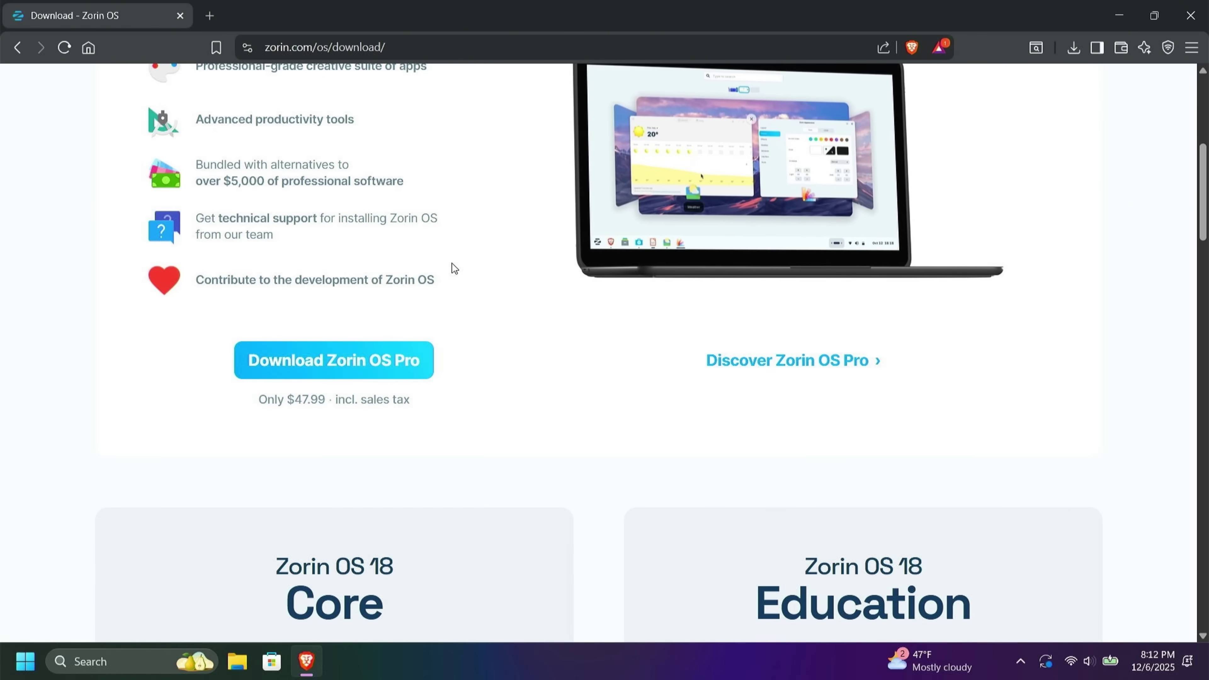
scroll(452, 268, down, 5)
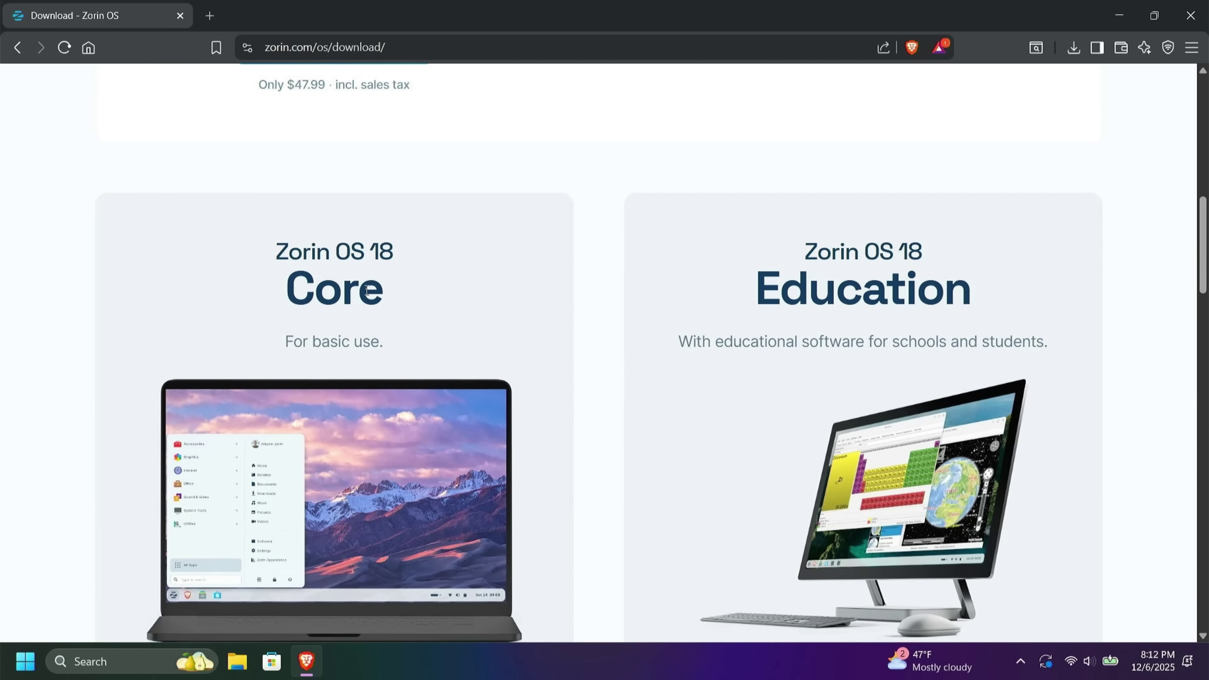
scroll(503, 301, down, 4)
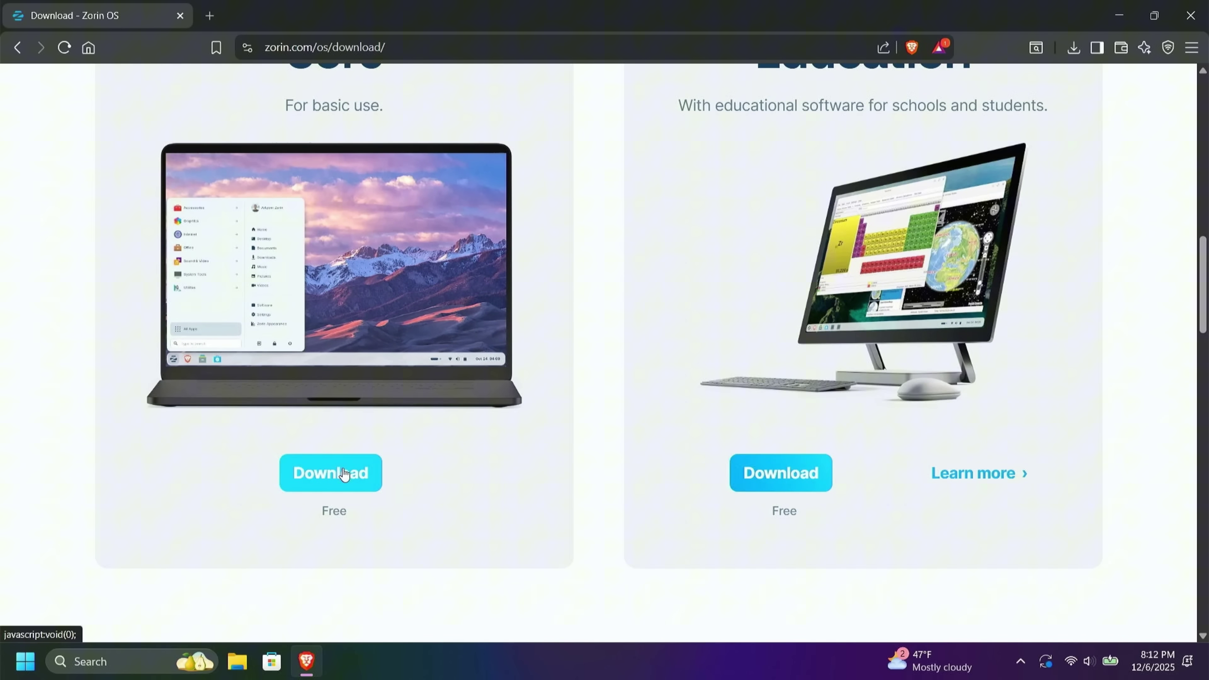
Step: Download Zorin-OS-18-Core-64-bit.iso without the newsletter signup and confirm the 3.5 GB download finished
click(343, 475)
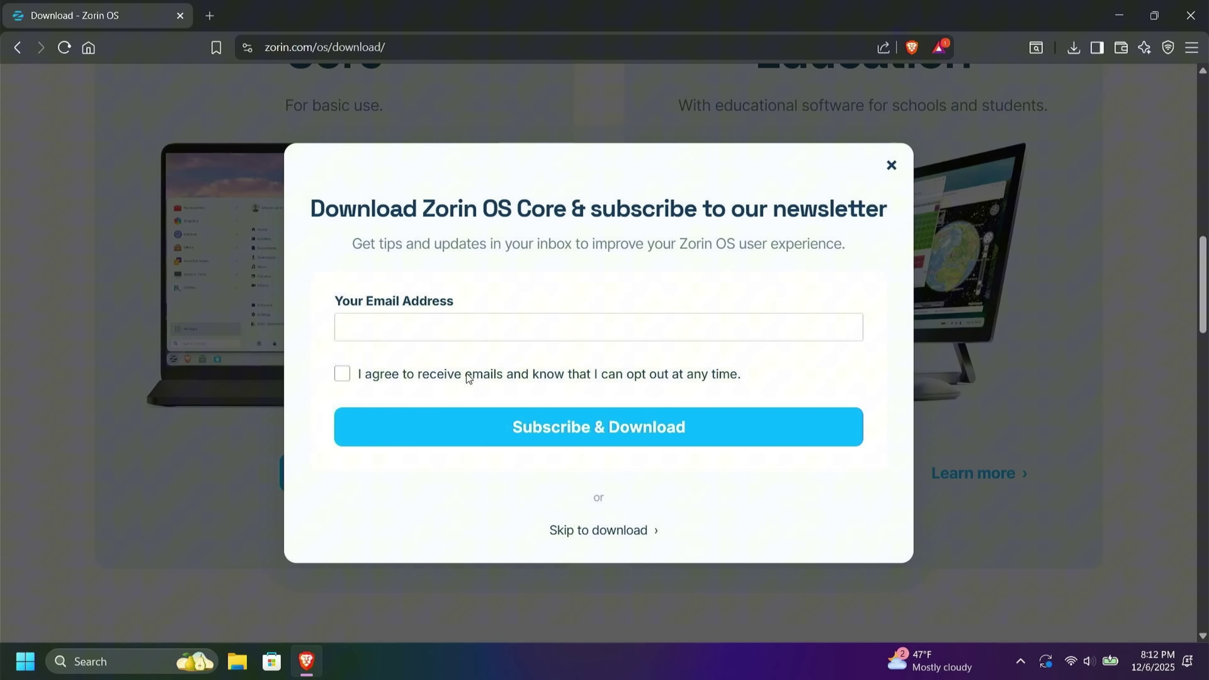
click(630, 532)
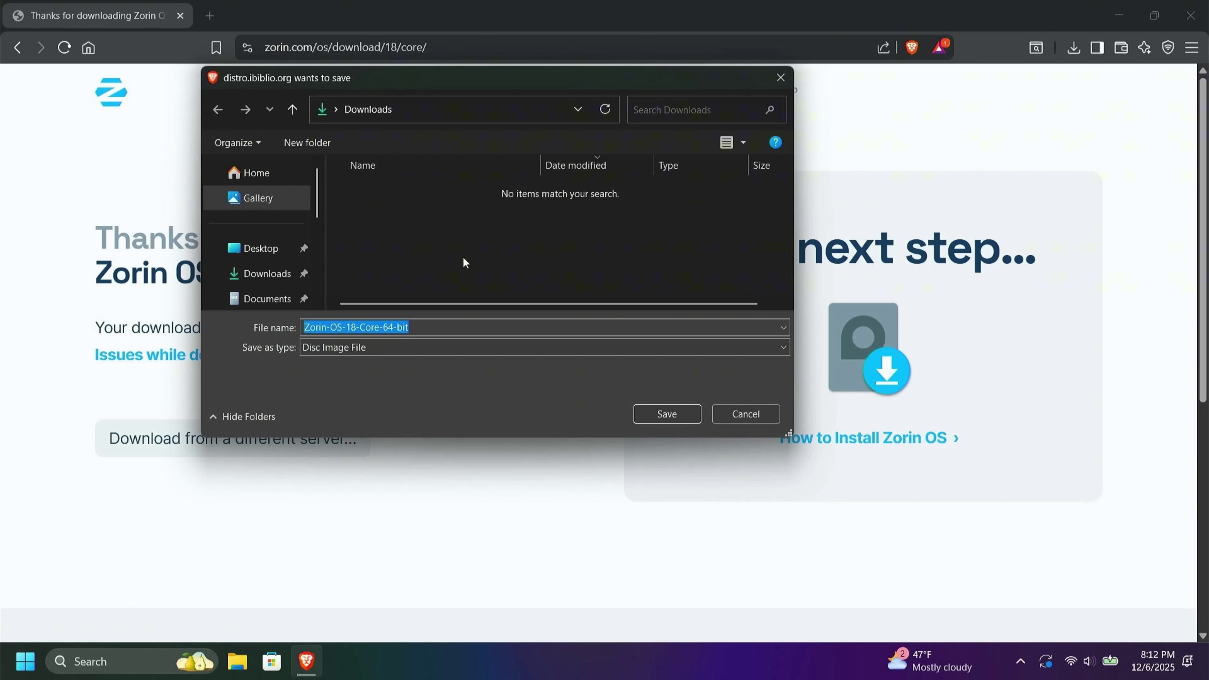
click(658, 415)
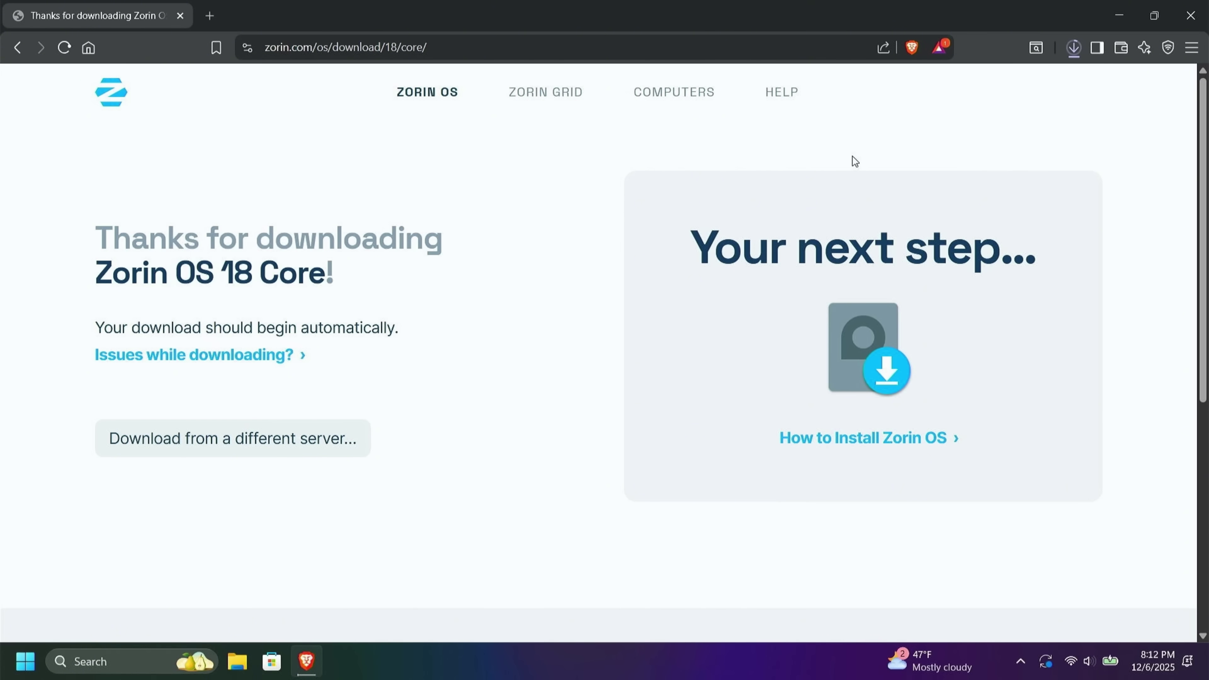
click(1075, 47)
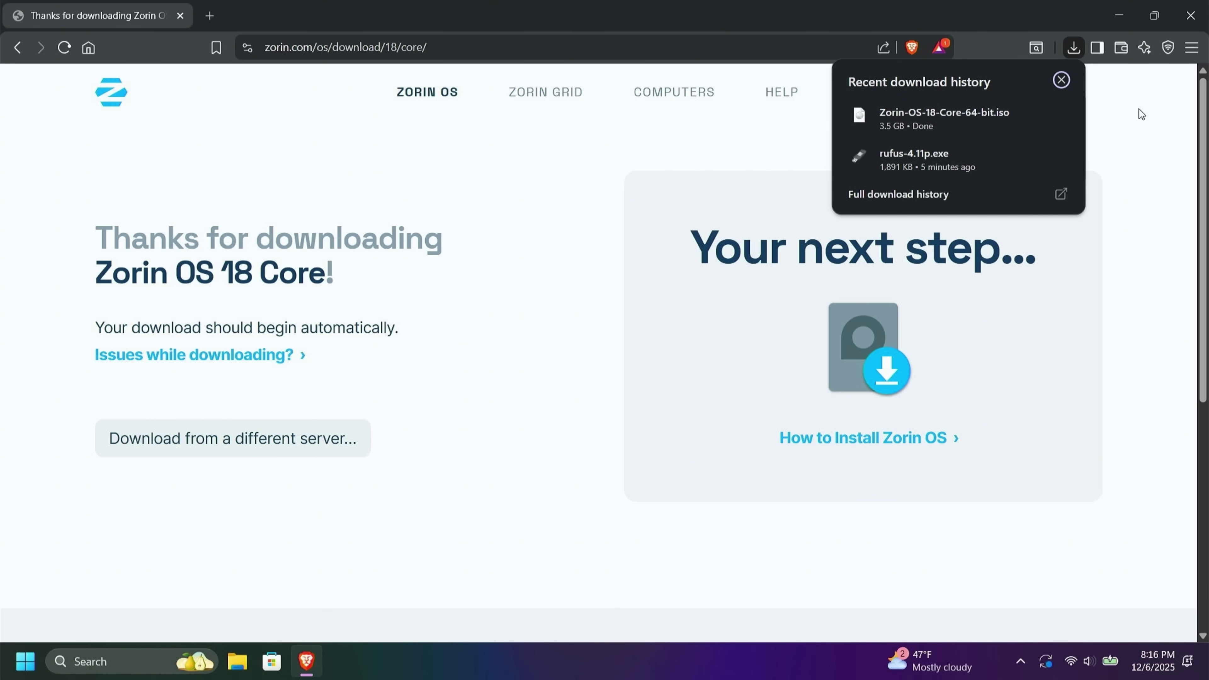
Step: Close Brave and open the Downloads folder in File Explorer
click(1191, 16)
click(237, 661)
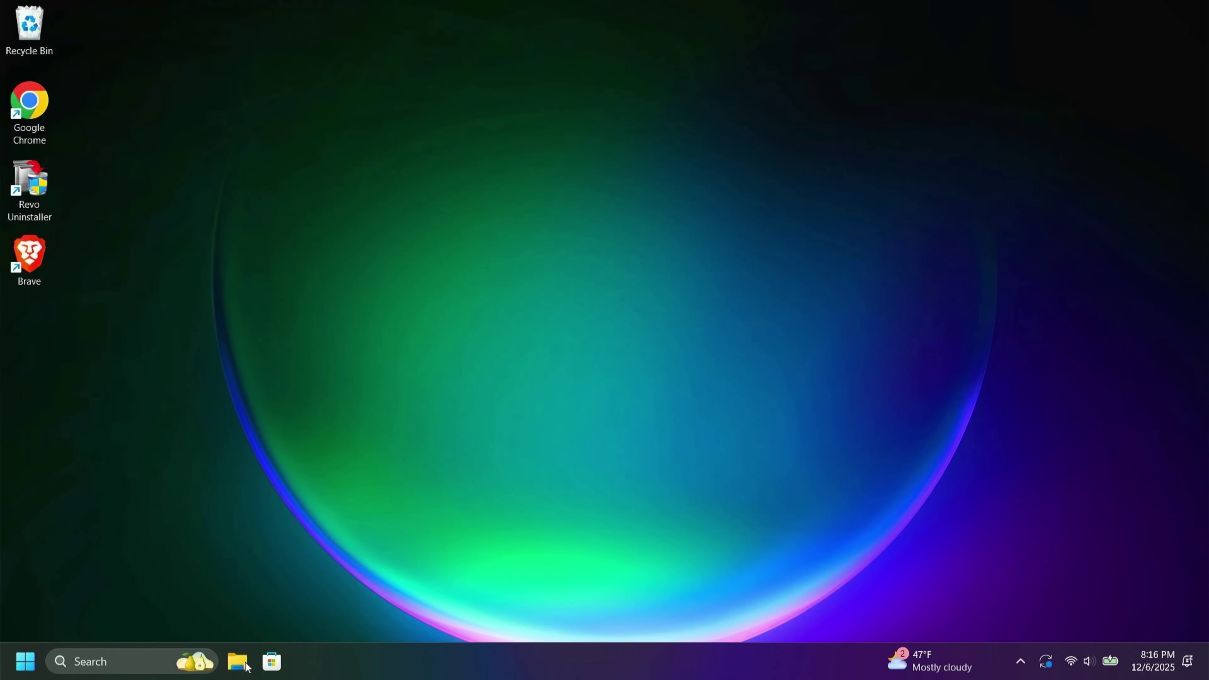
click(234, 317)
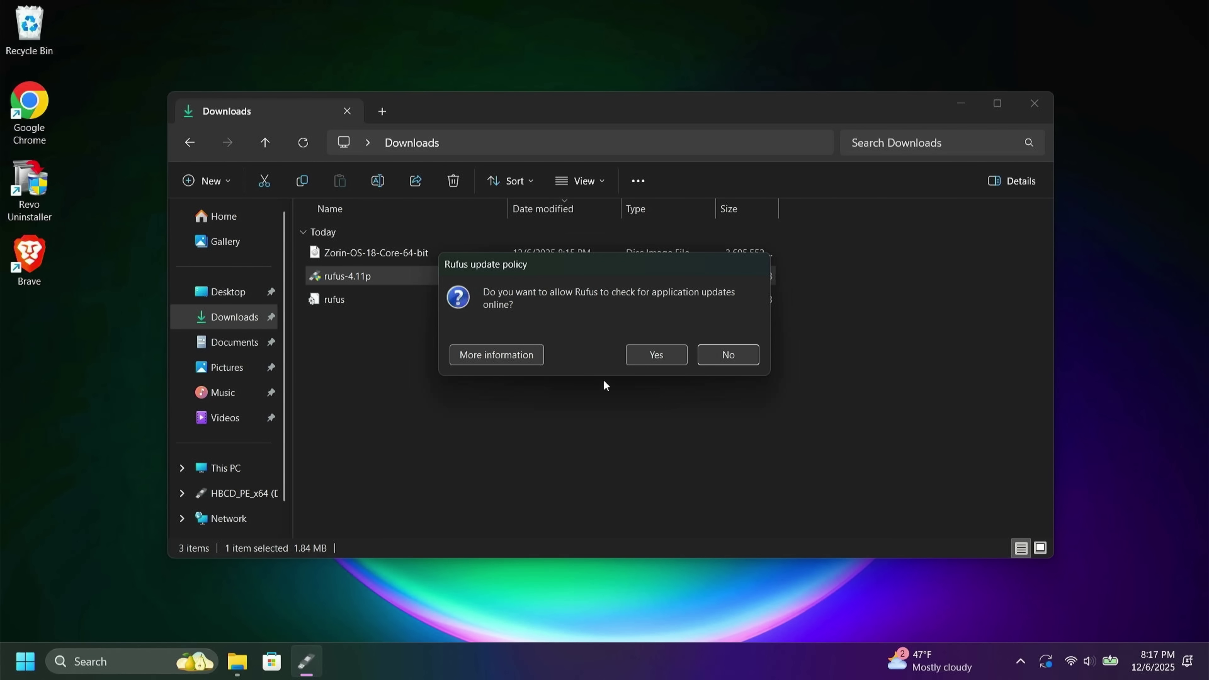
Step: Allow Rufus online update checks, close File Explorer, and accept the DBX revocation update
click(640, 355)
click(1028, 105)
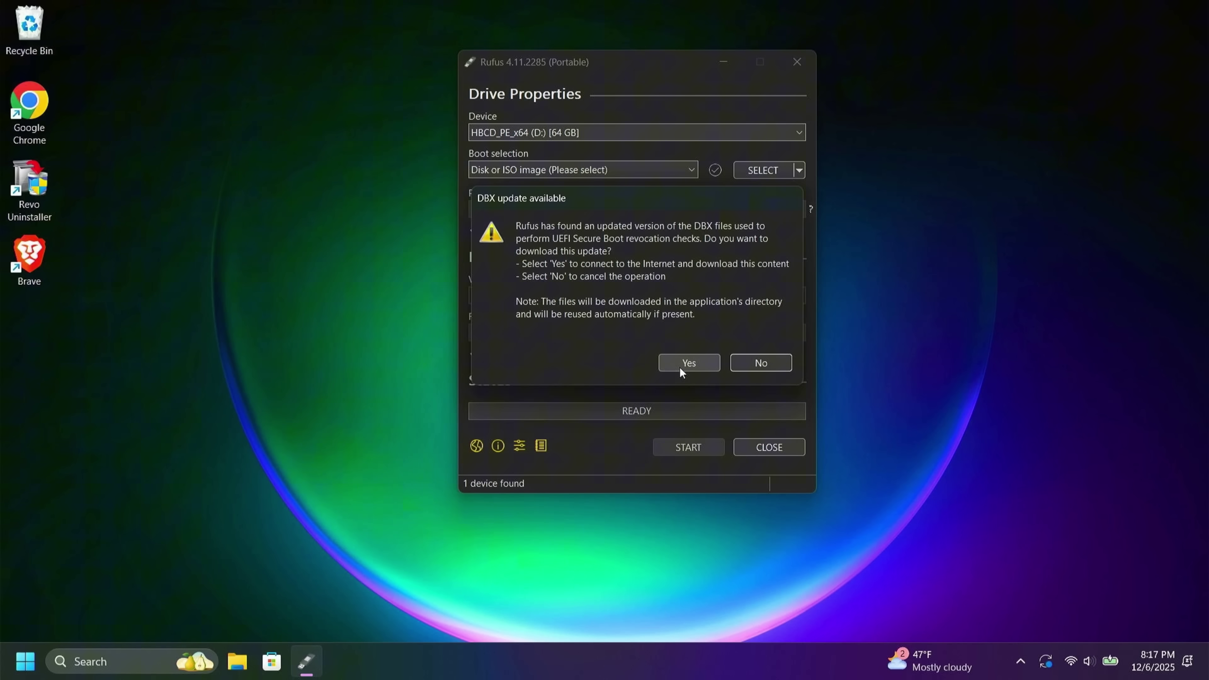
click(680, 365)
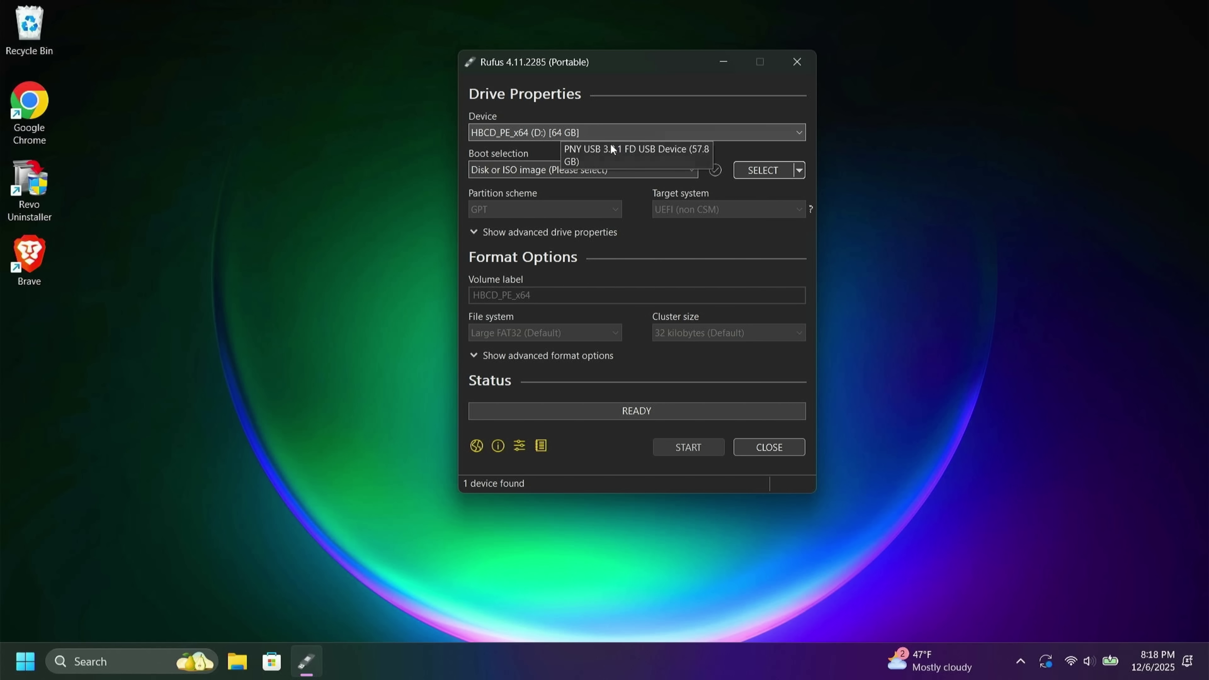
Step: Load Zorin-OS-18-Core-64-bit.iso into Rufus and set the partition scheme to GPT
click(754, 172)
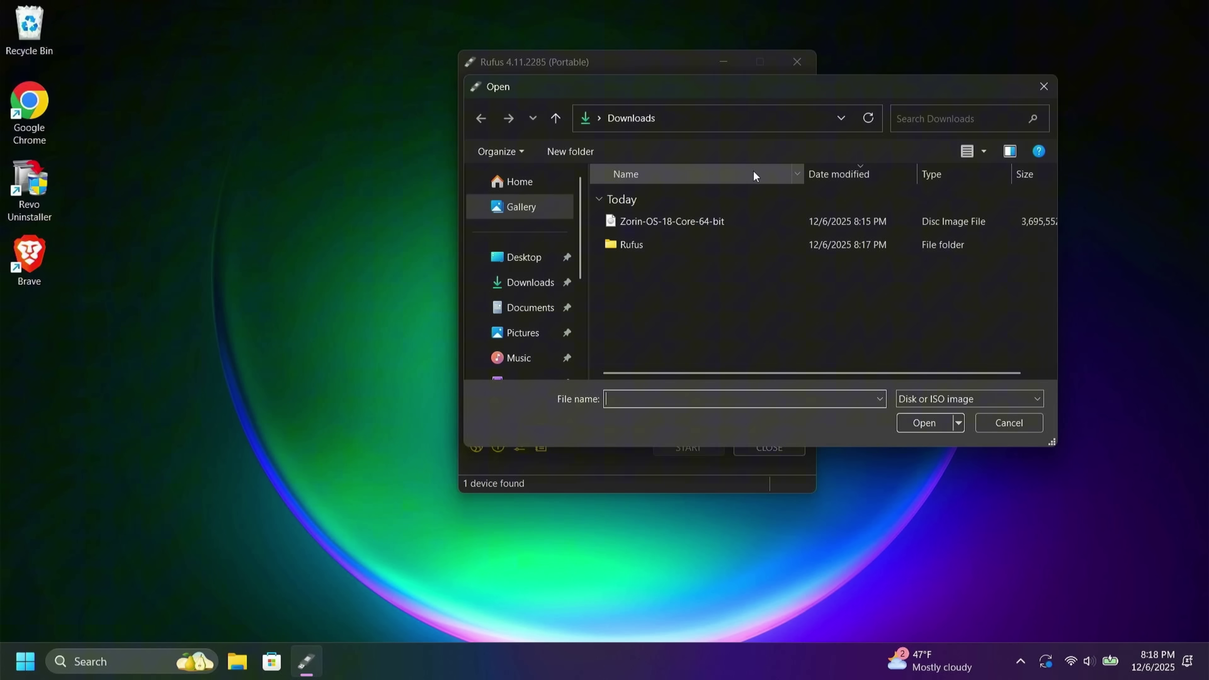
double_click(718, 224)
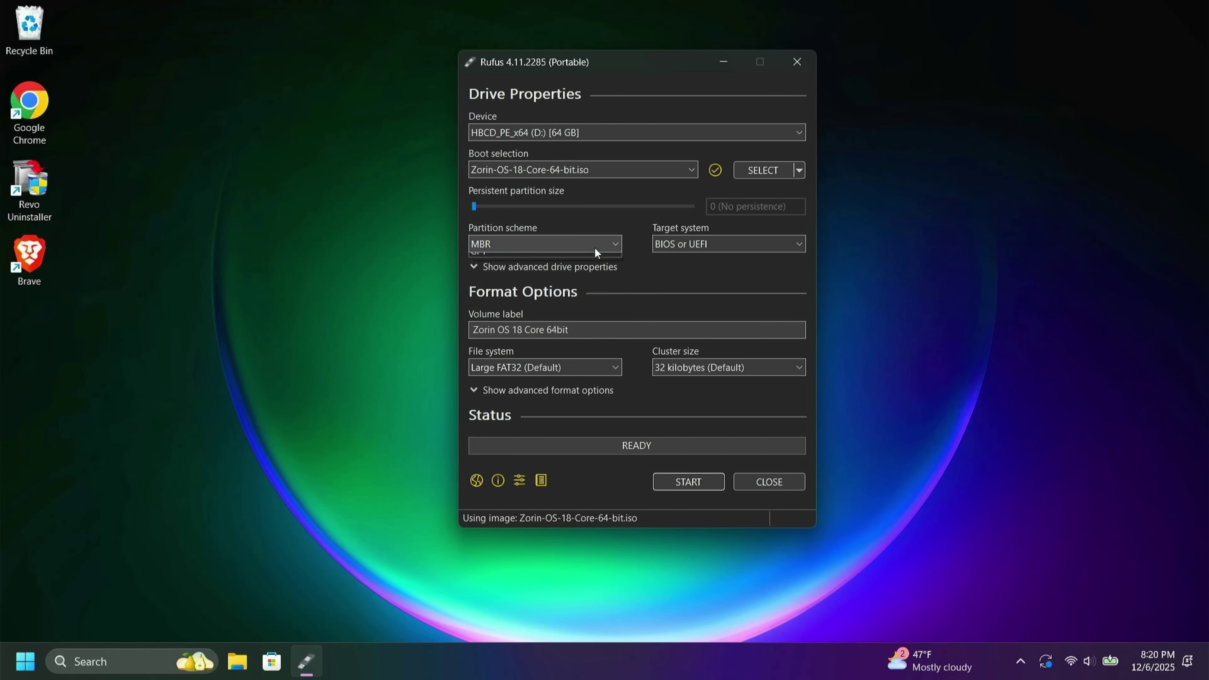
click(594, 247)
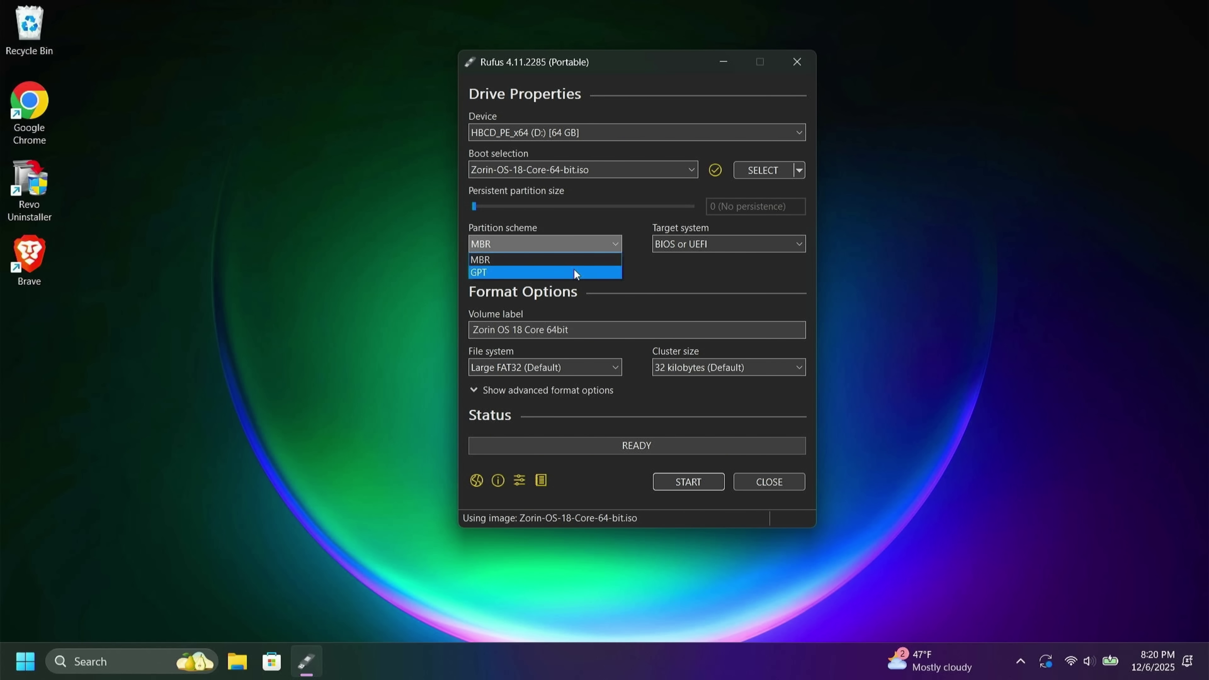
click(574, 271)
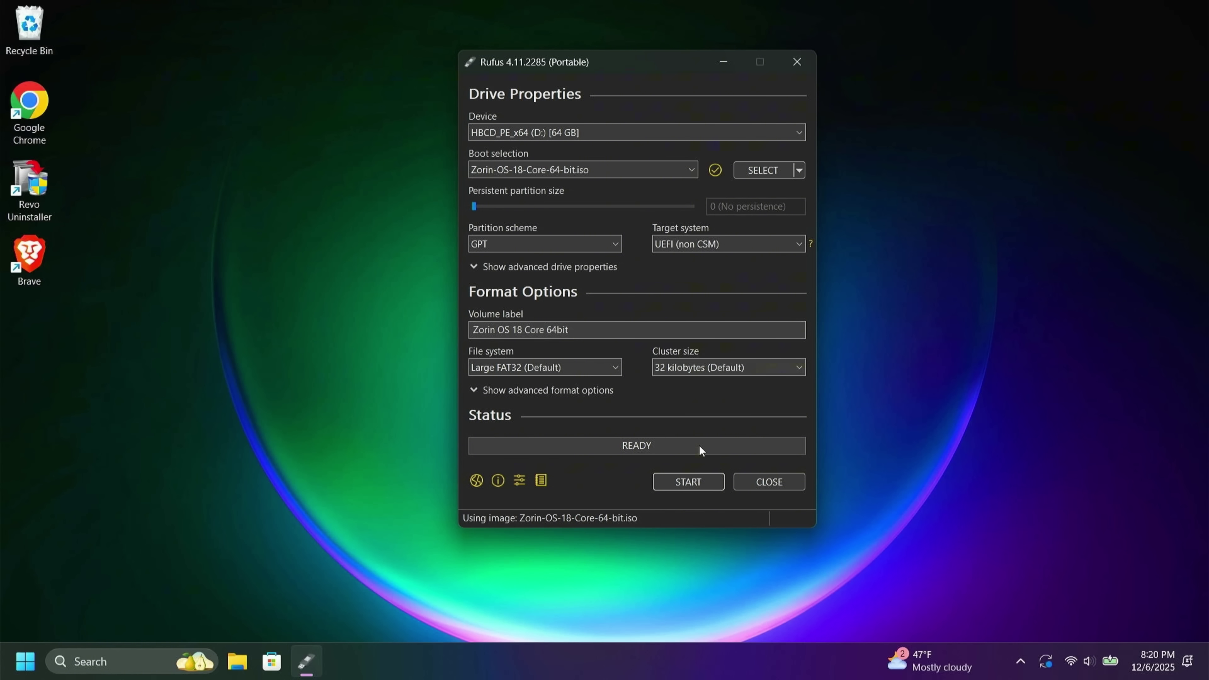
Step: Write the image to the USB drive in ISO mode, accepting that its data will be erased
click(695, 481)
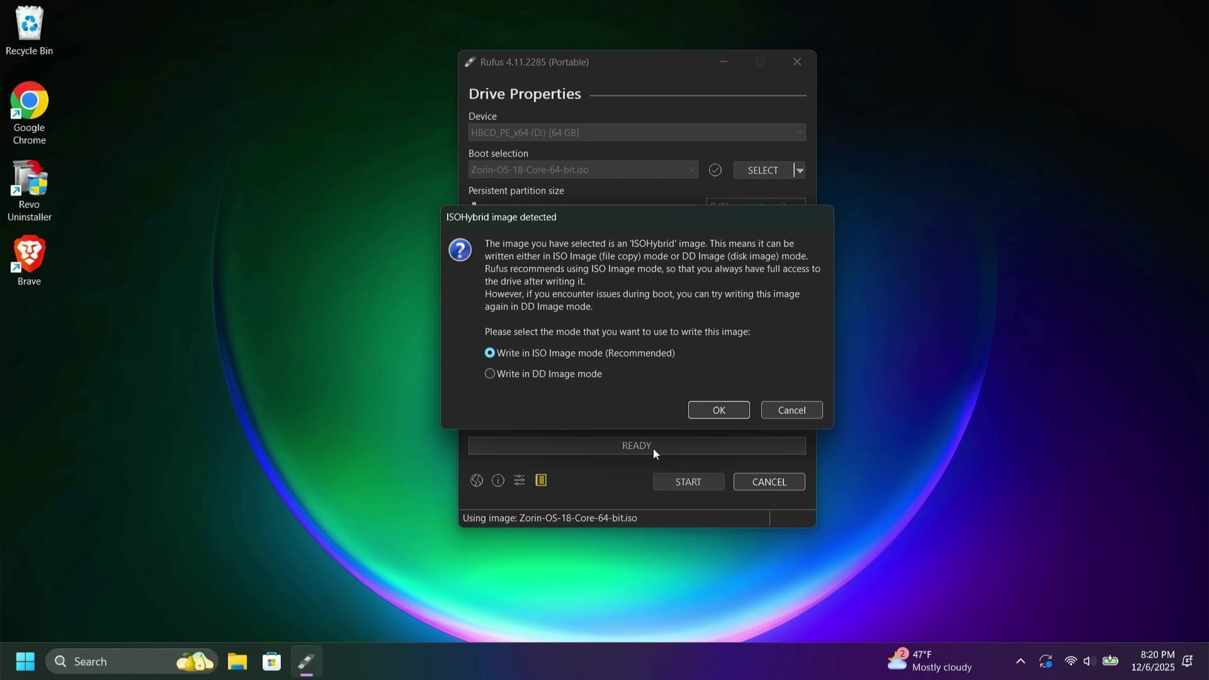
click(715, 409)
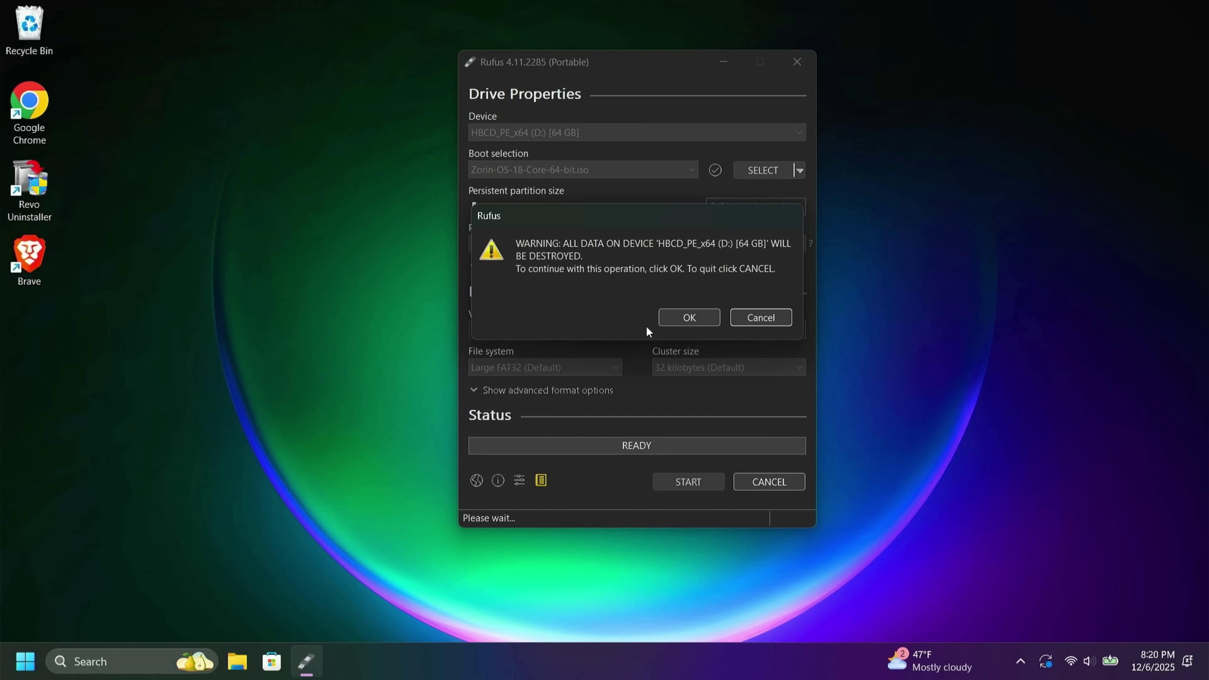
click(679, 317)
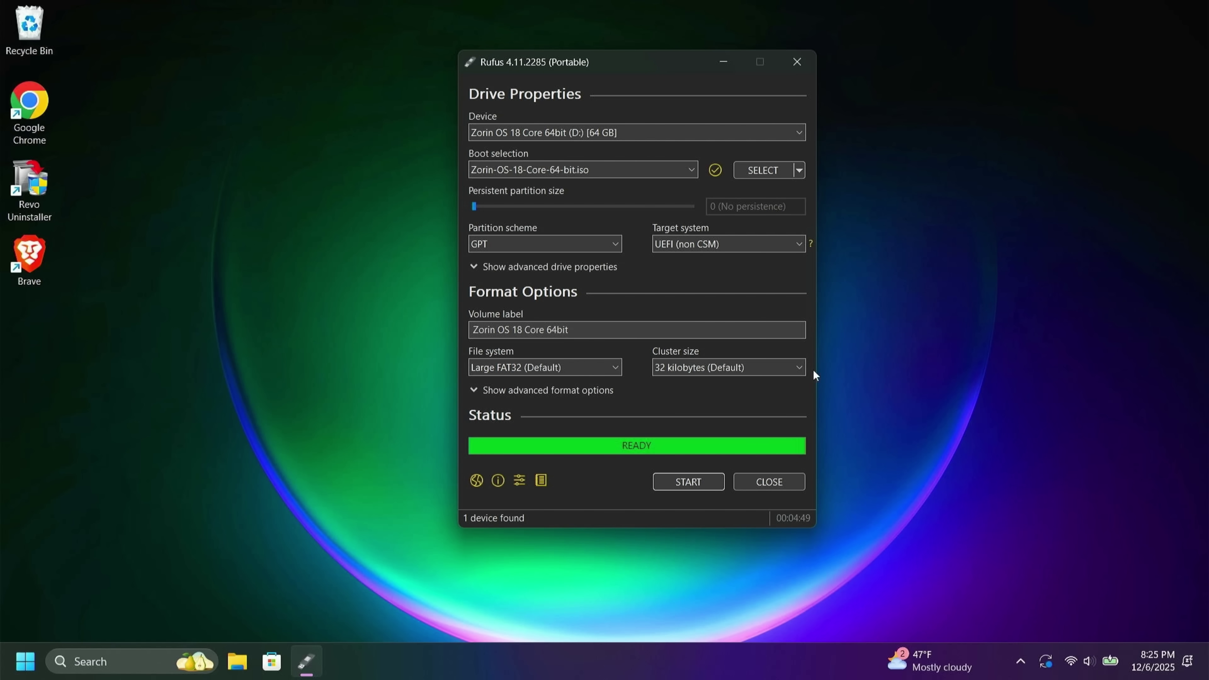
Step: Close Rufus and bring up the restart options from the Start menu power button
click(785, 479)
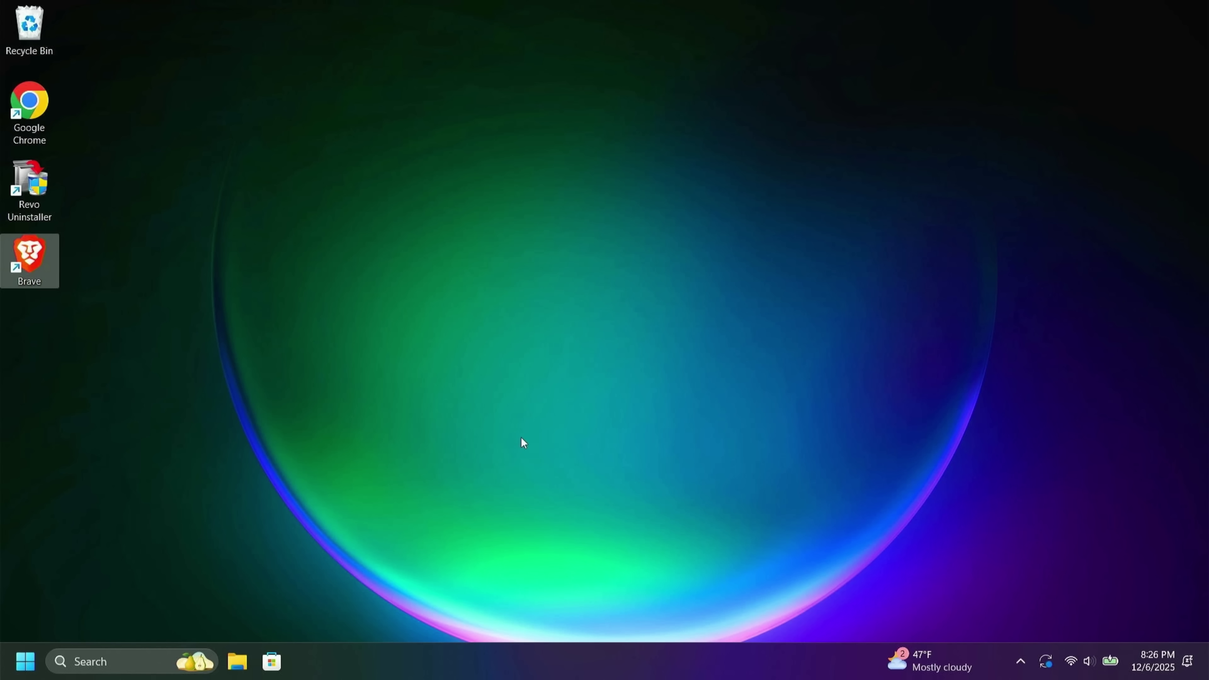
click(25, 661)
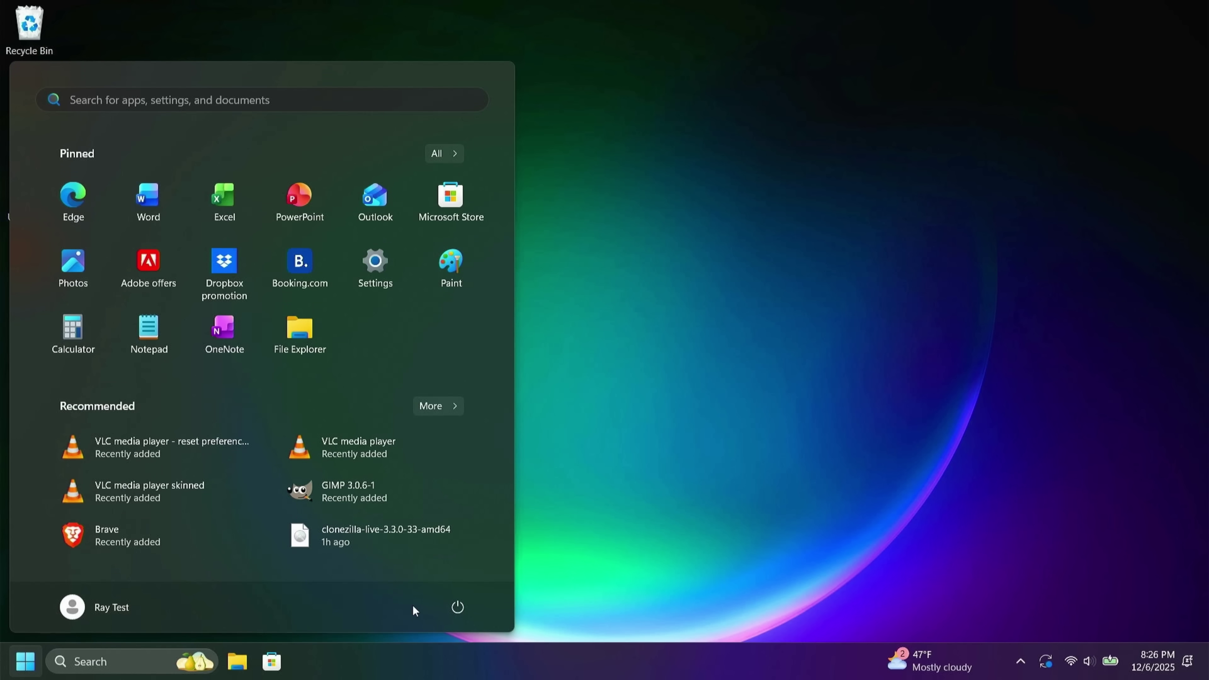
click(457, 608)
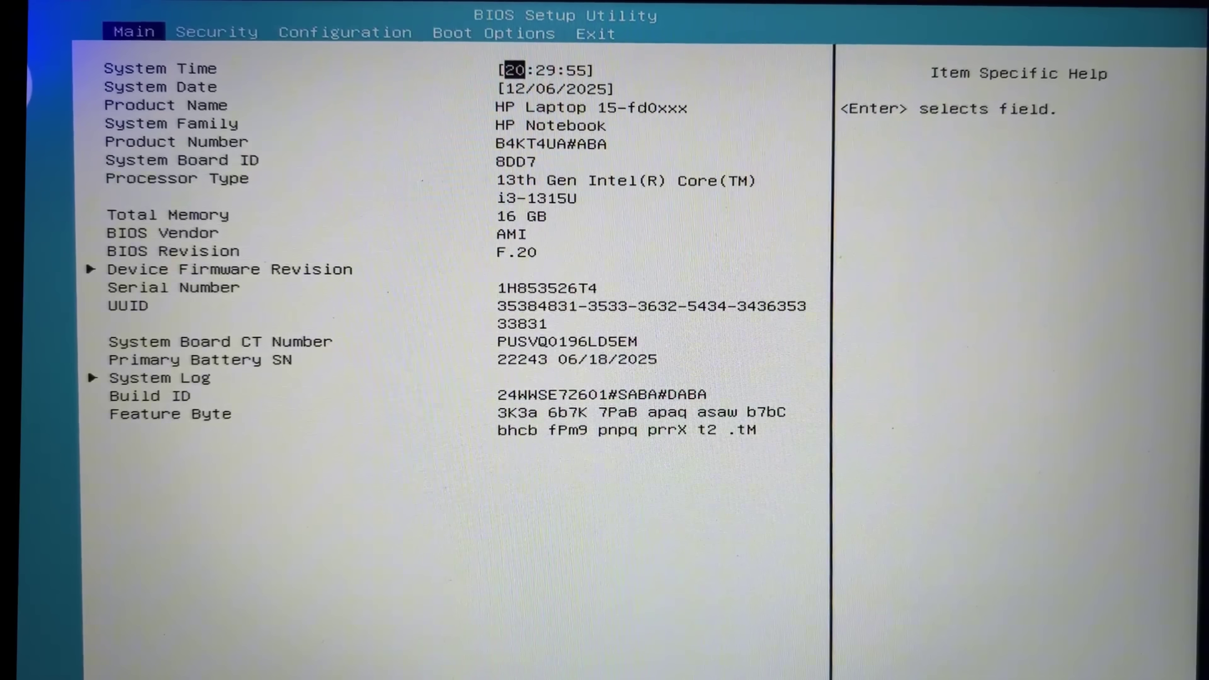
Step: Set Secure Boot to Disabled under the BIOS Boot Options
key(Right)
key(Right)
key(Right)
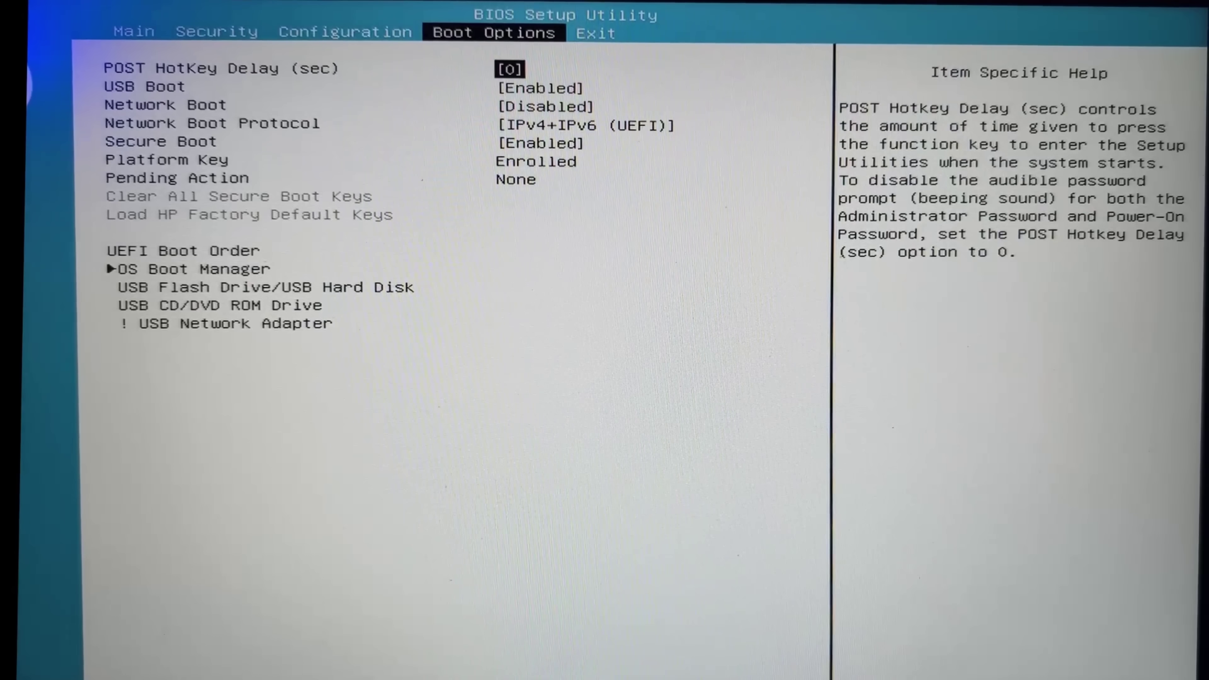
key(Down)
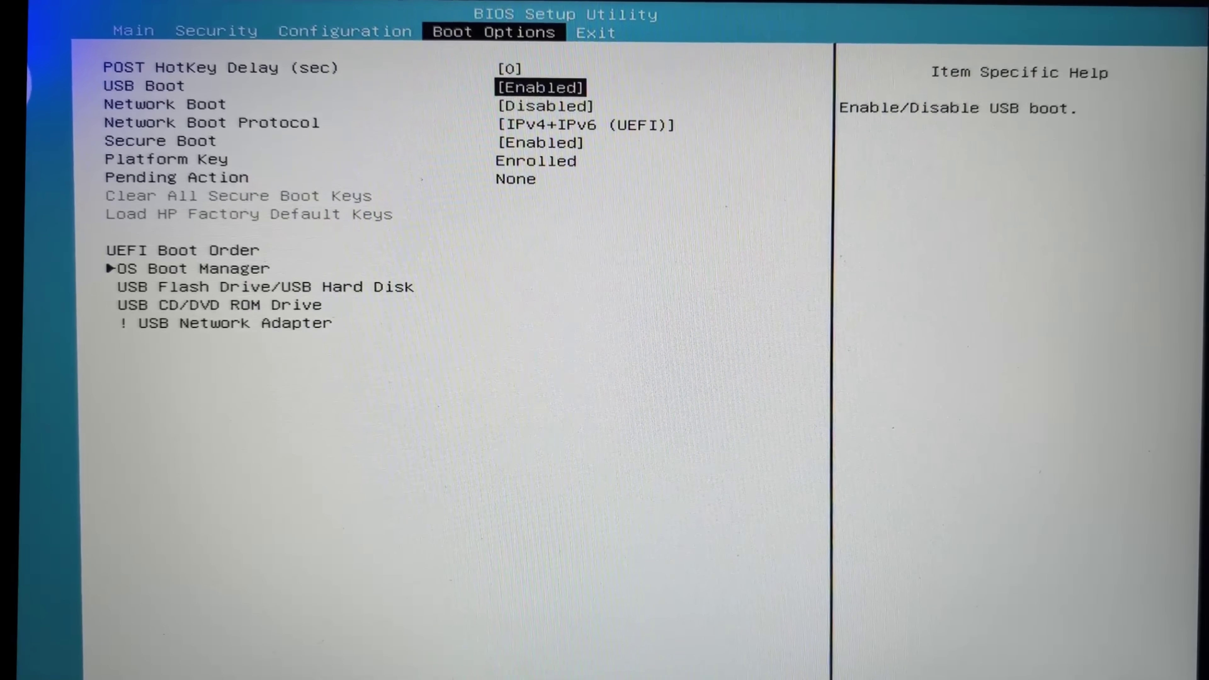
key(Down)
key(Down)
key(Down)
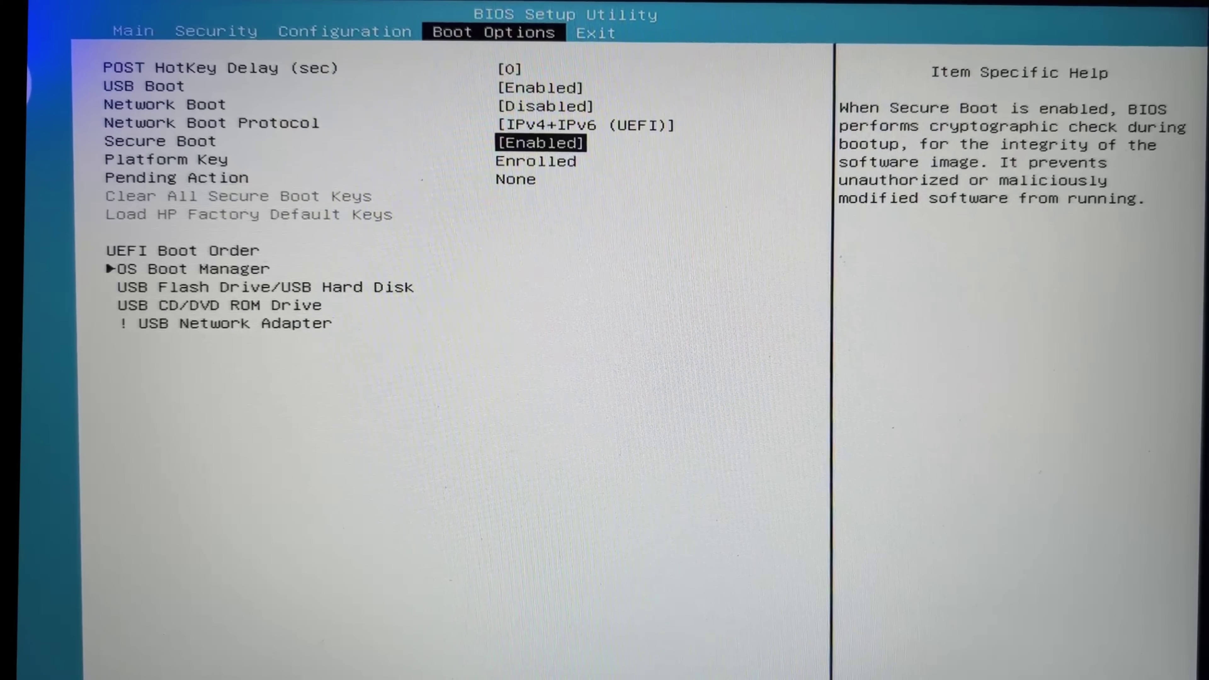
key(Return)
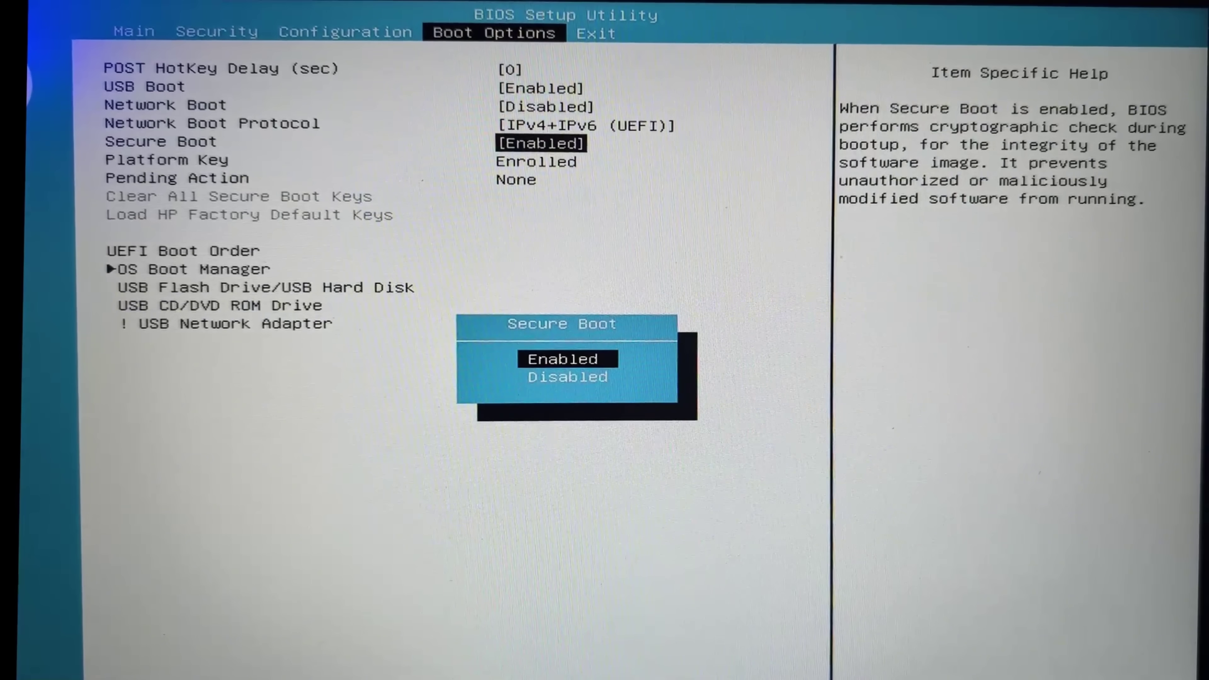
key(Down)
key(Return)
Step: Clear all Secure Boot keys by entering the displayed pass code, then move to the exit options
key(Down)
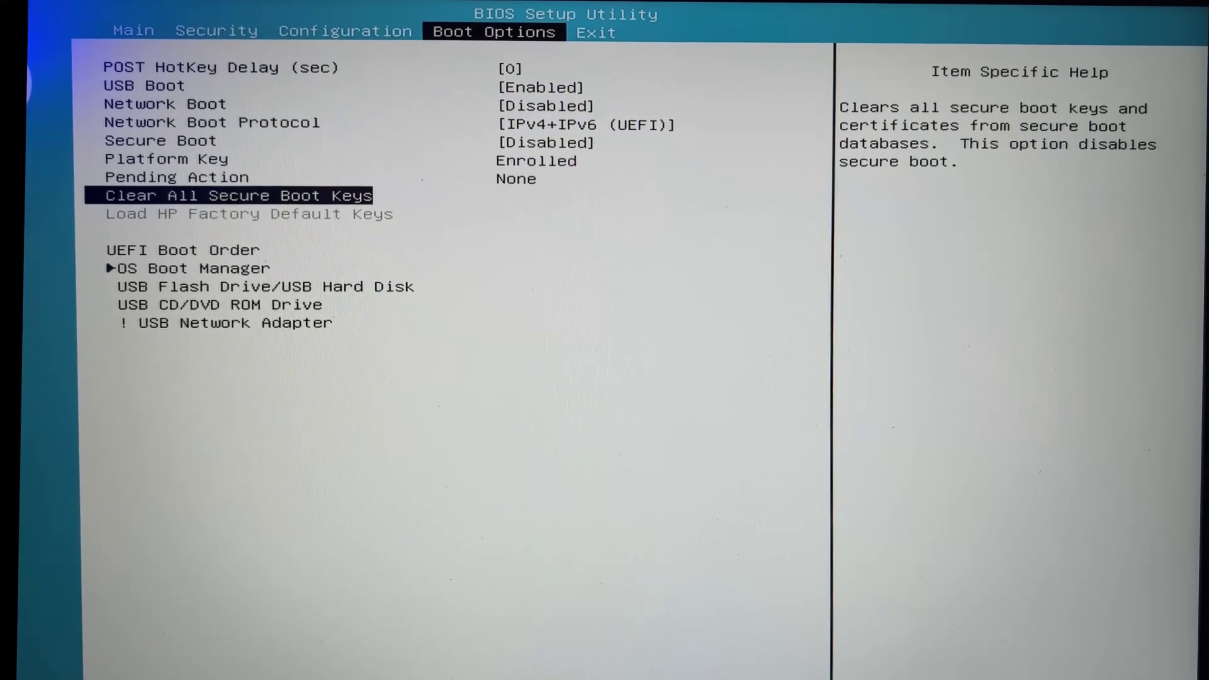
key(Return)
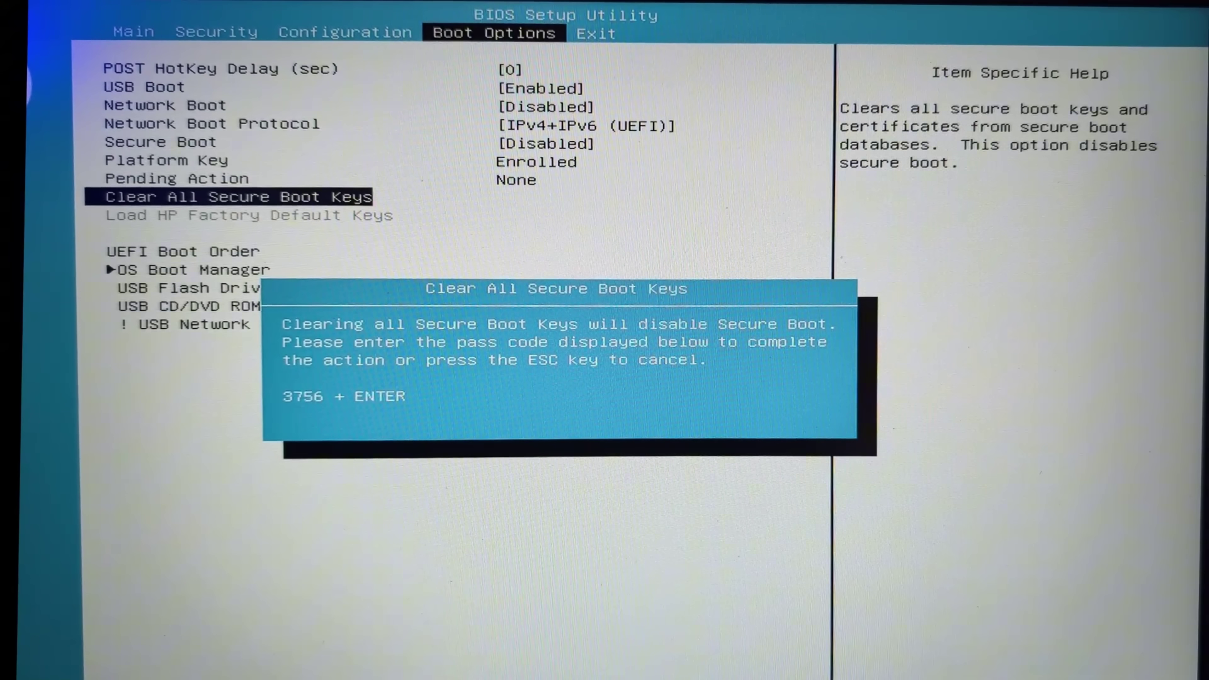
text(3756)
key(Return)
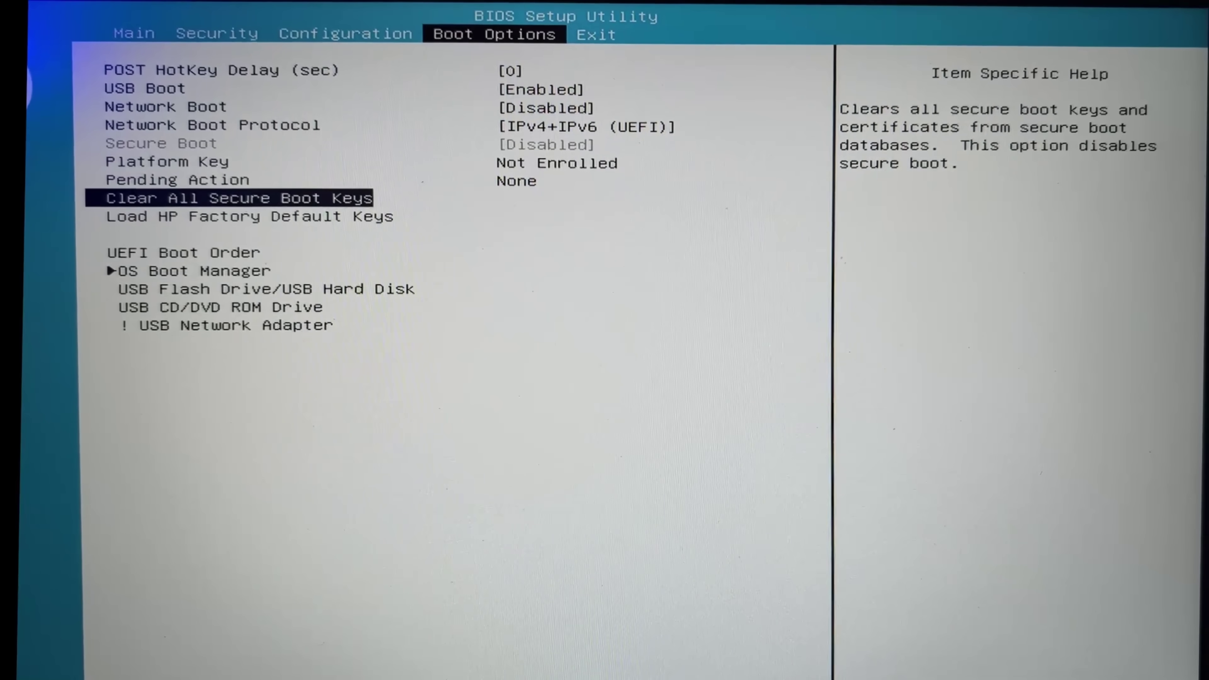
key(Right)
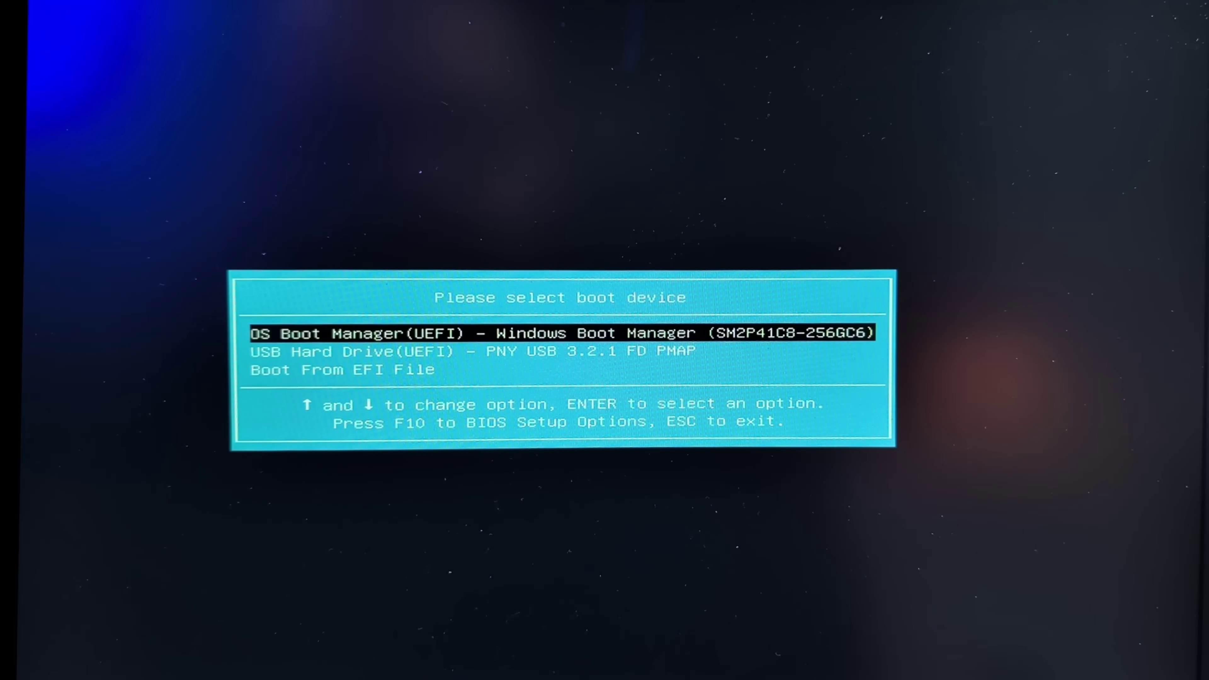
Step: Boot from USB Hard Drive (UEFI) – PNY USB 3.2.1 FD to launch the Zorin OS installer
key(Down)
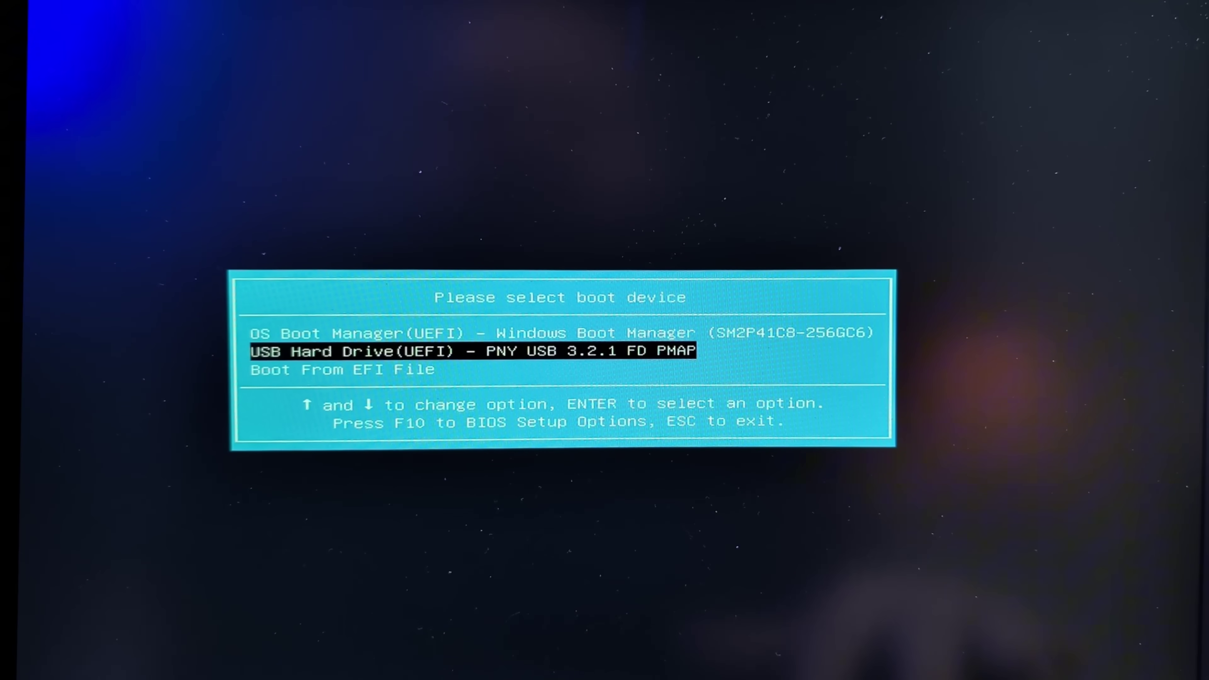
key(Return)
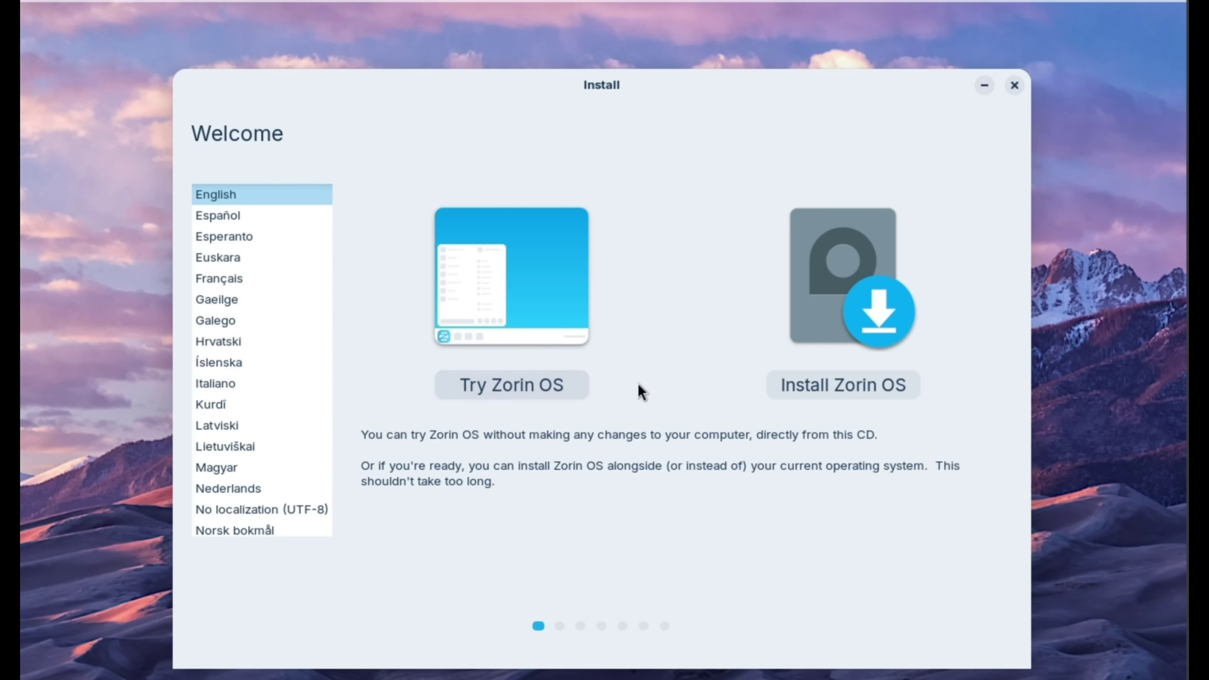
Step: Start Install Zorin OS, keeping the English (US) keyboard and the updates and third-party software options
click(843, 386)
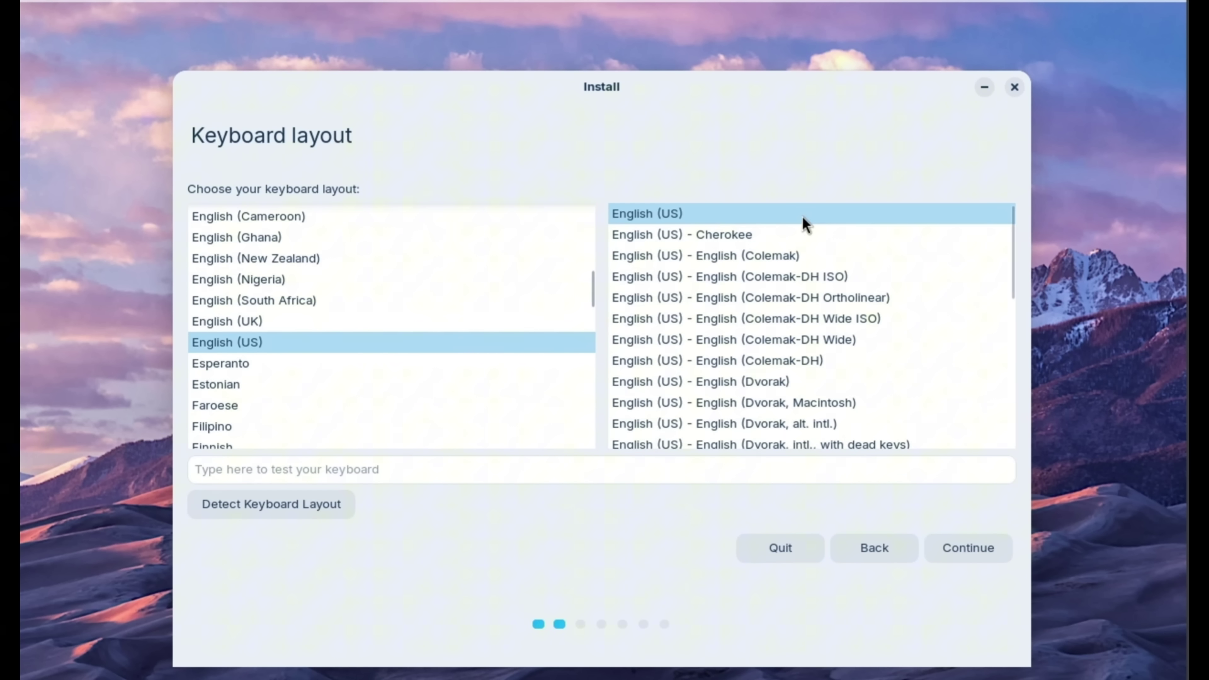
click(980, 564)
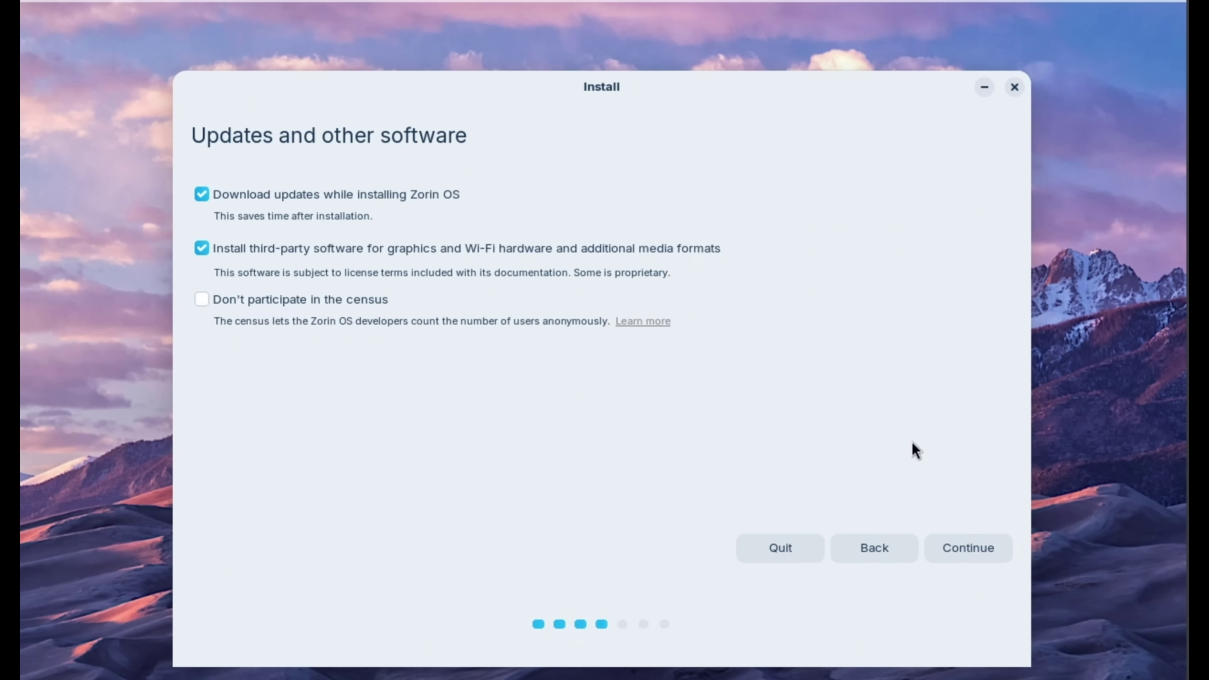
click(977, 552)
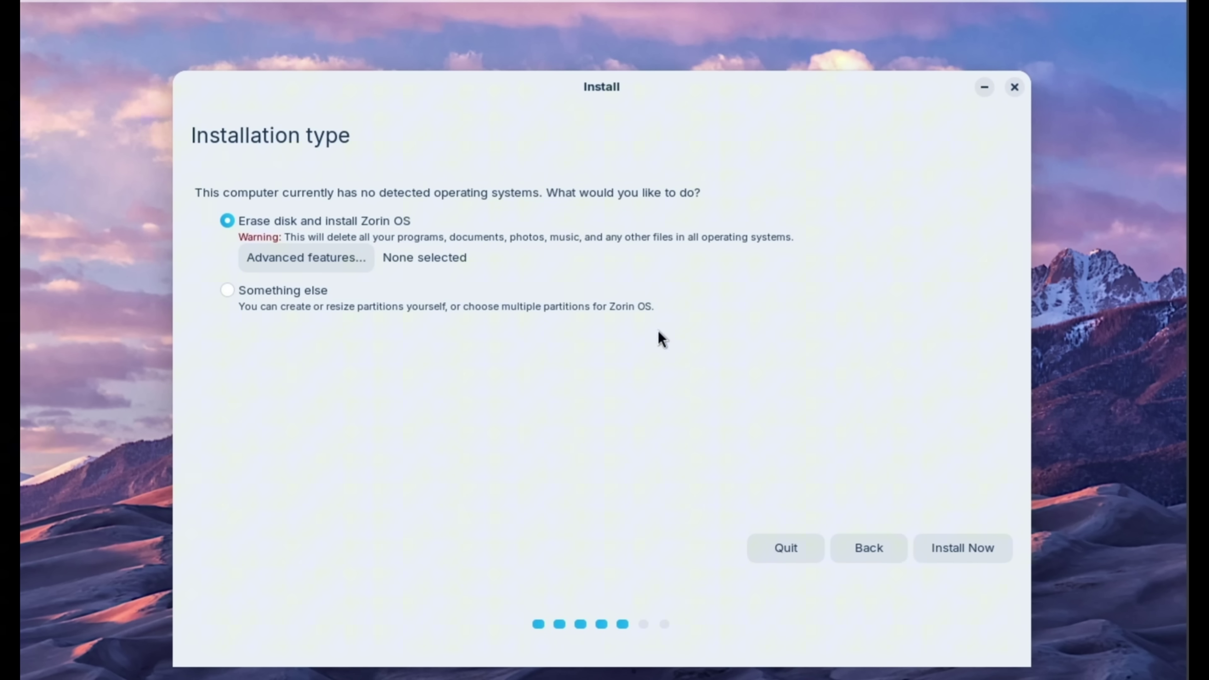
Step: Install with 'Erase disk and install Zorin OS' and confirm writing the partition changes to disk
drag(202, 194, 729, 201)
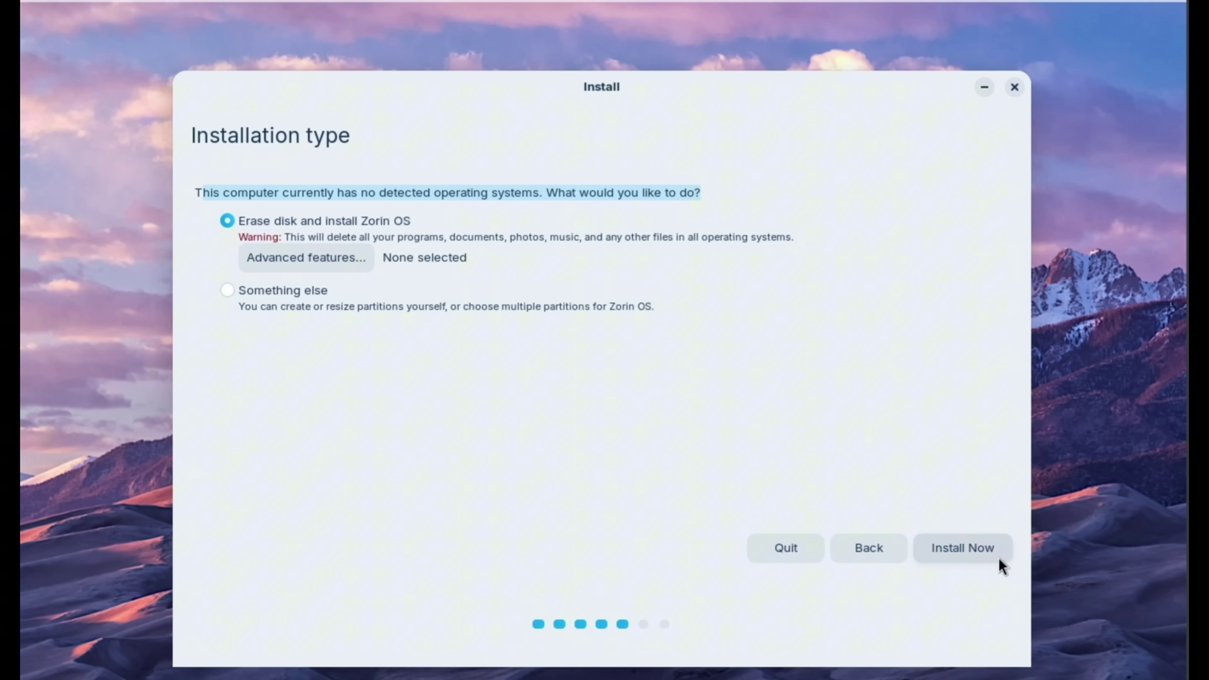
click(975, 554)
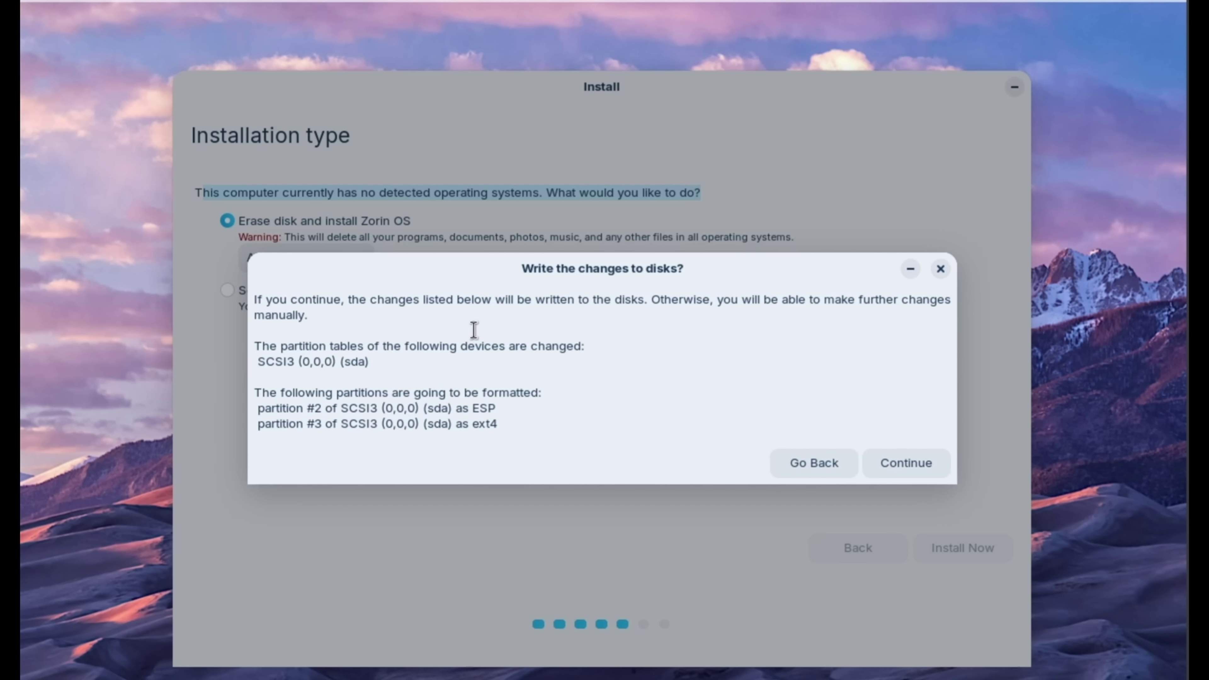
click(915, 465)
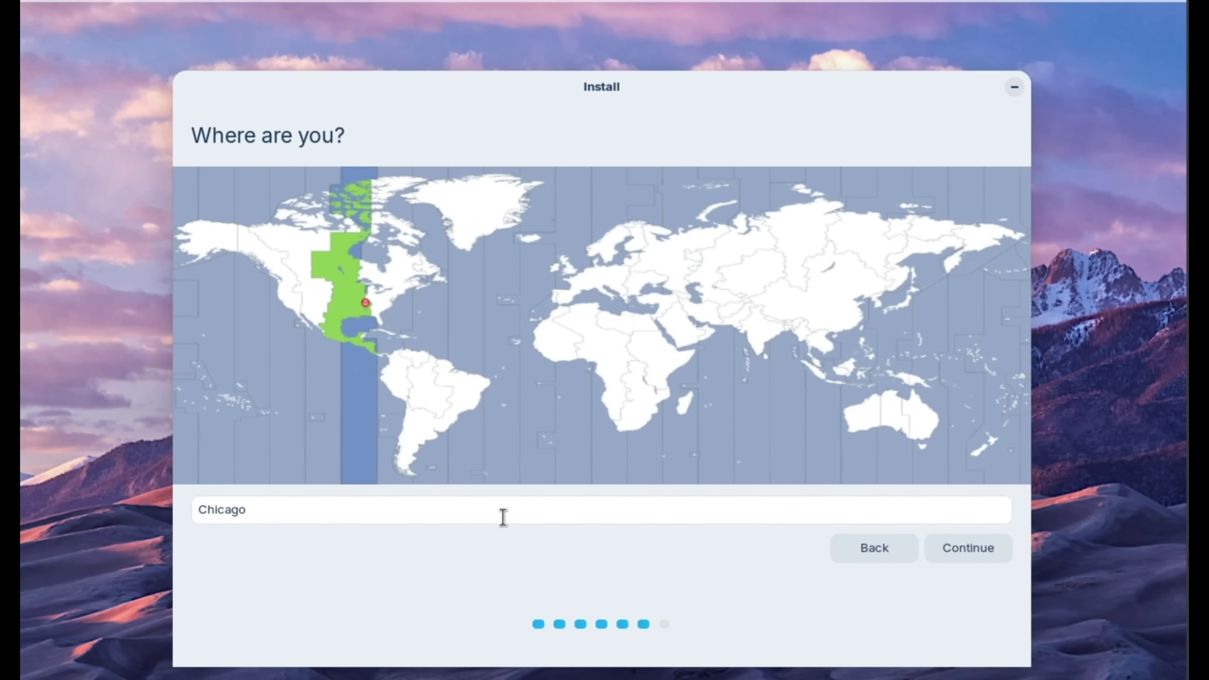
Step: Keep Chicago as the location and enter the user's name
click(993, 551)
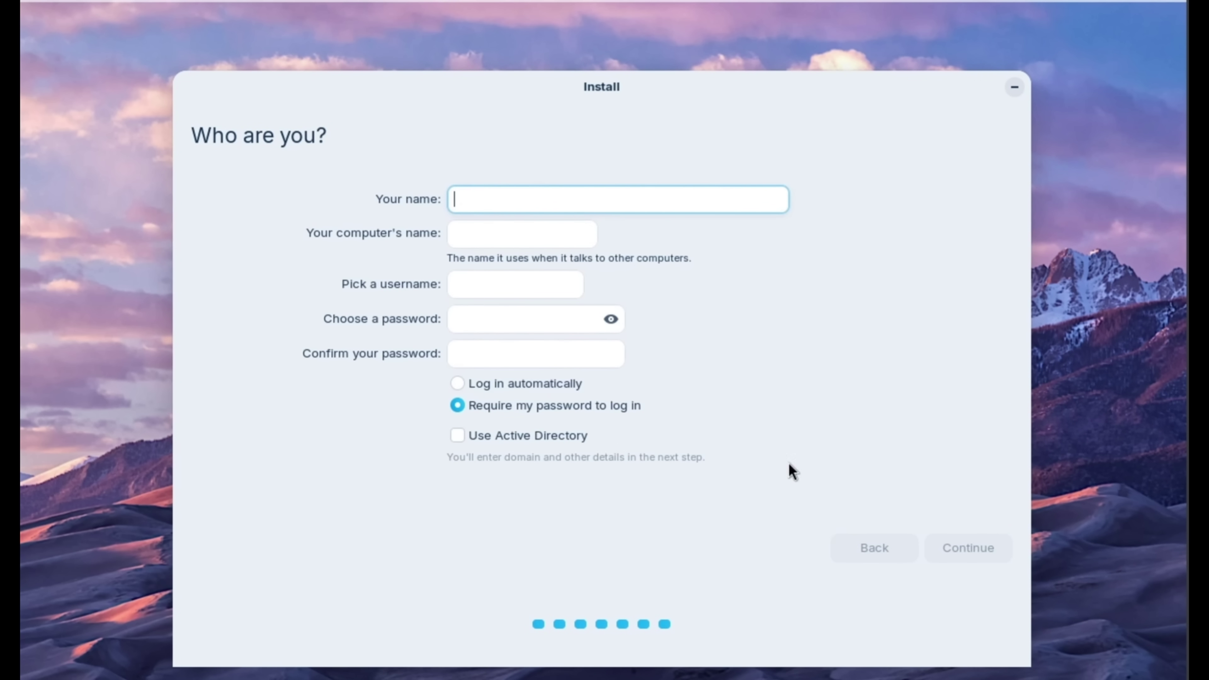
click(566, 202)
text(Ray)
key(Tab)
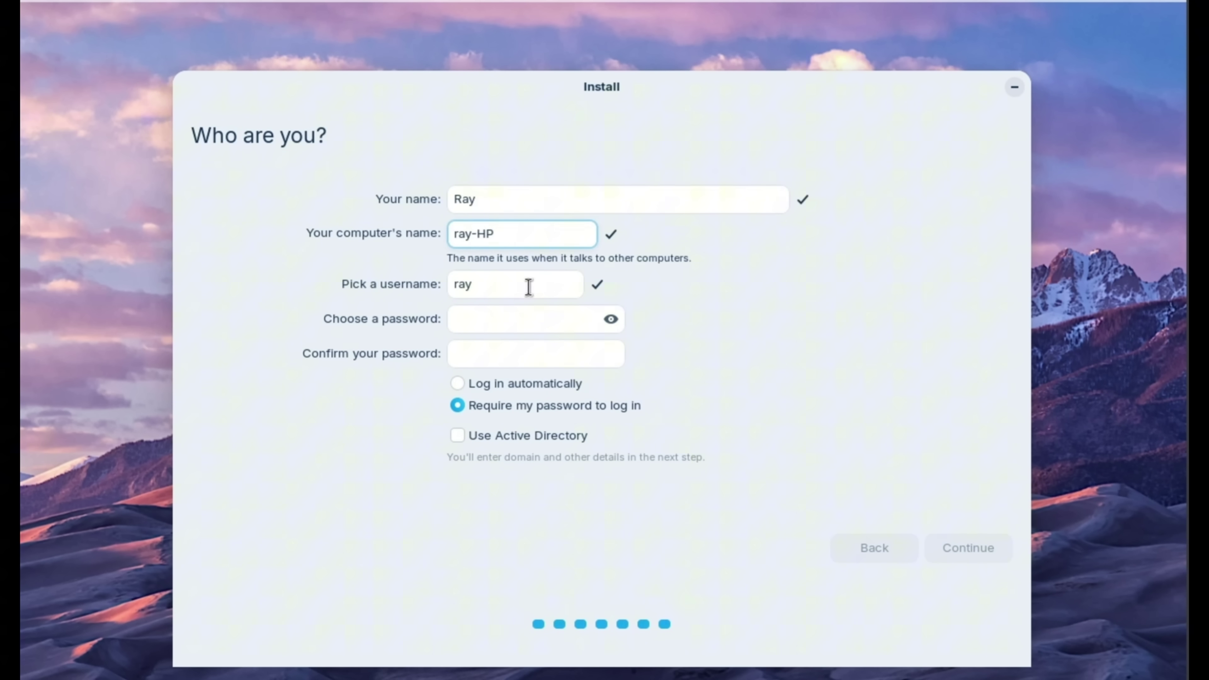
Step: Set and confirm a strong account password, enable automatic login, and begin the installation
click(518, 313)
text(************)
click(506, 359)
text(************)
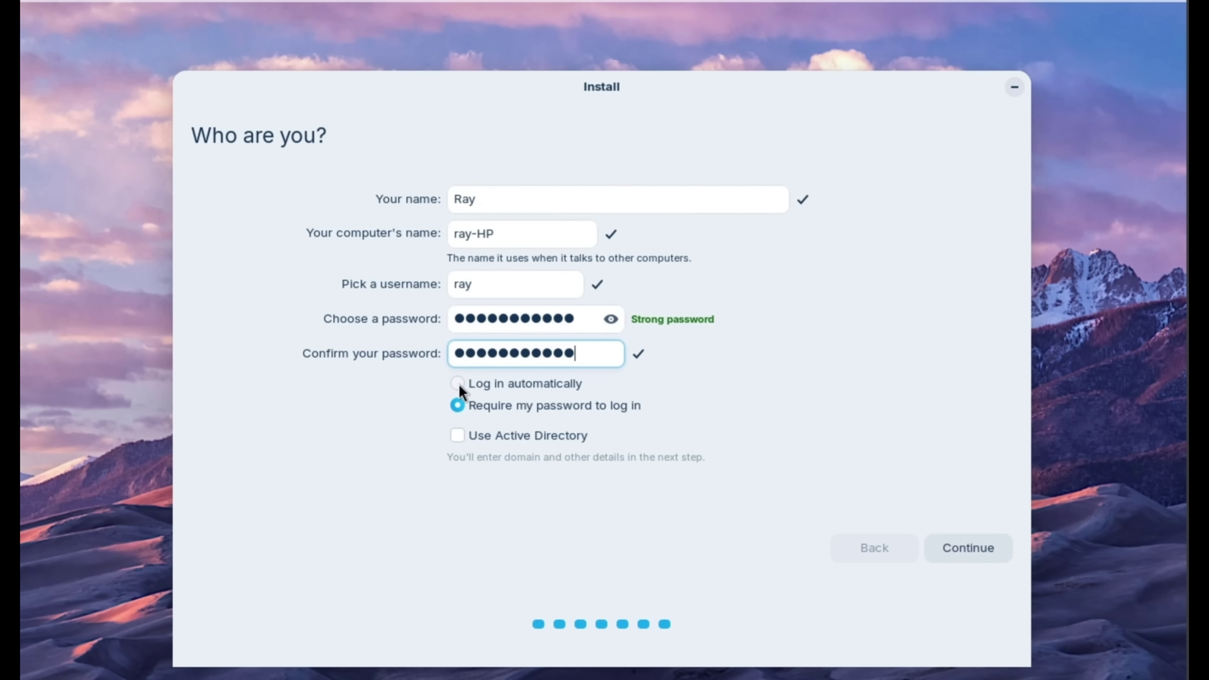
click(456, 384)
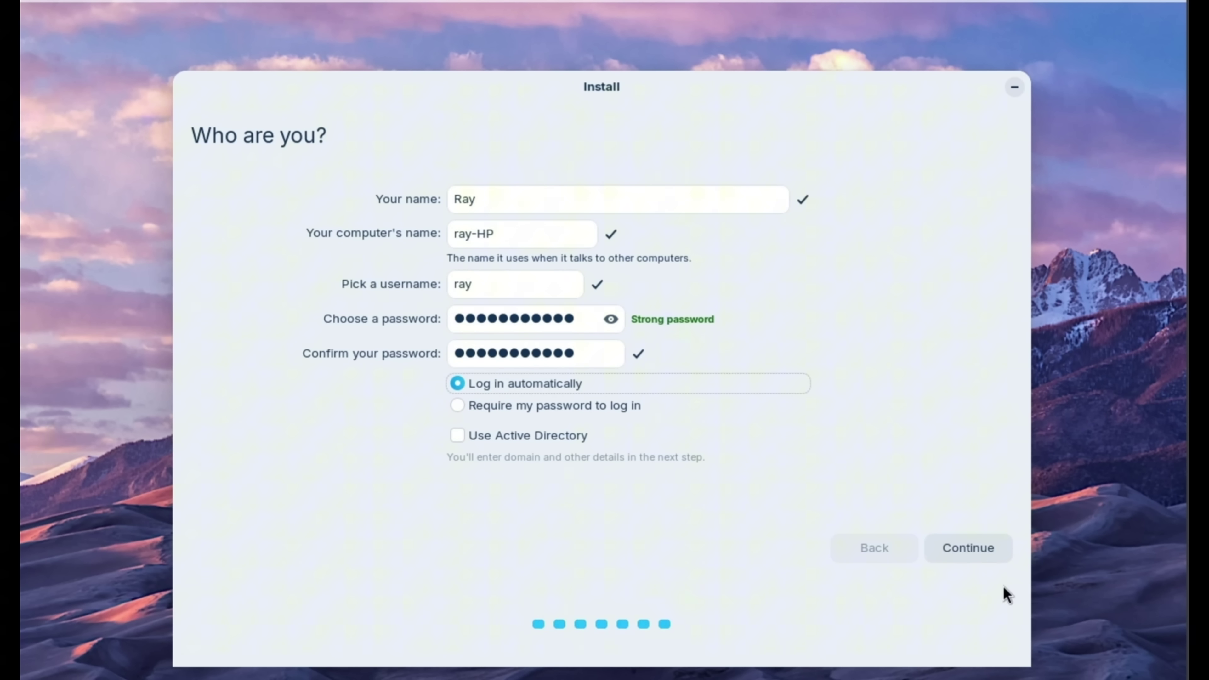
click(981, 552)
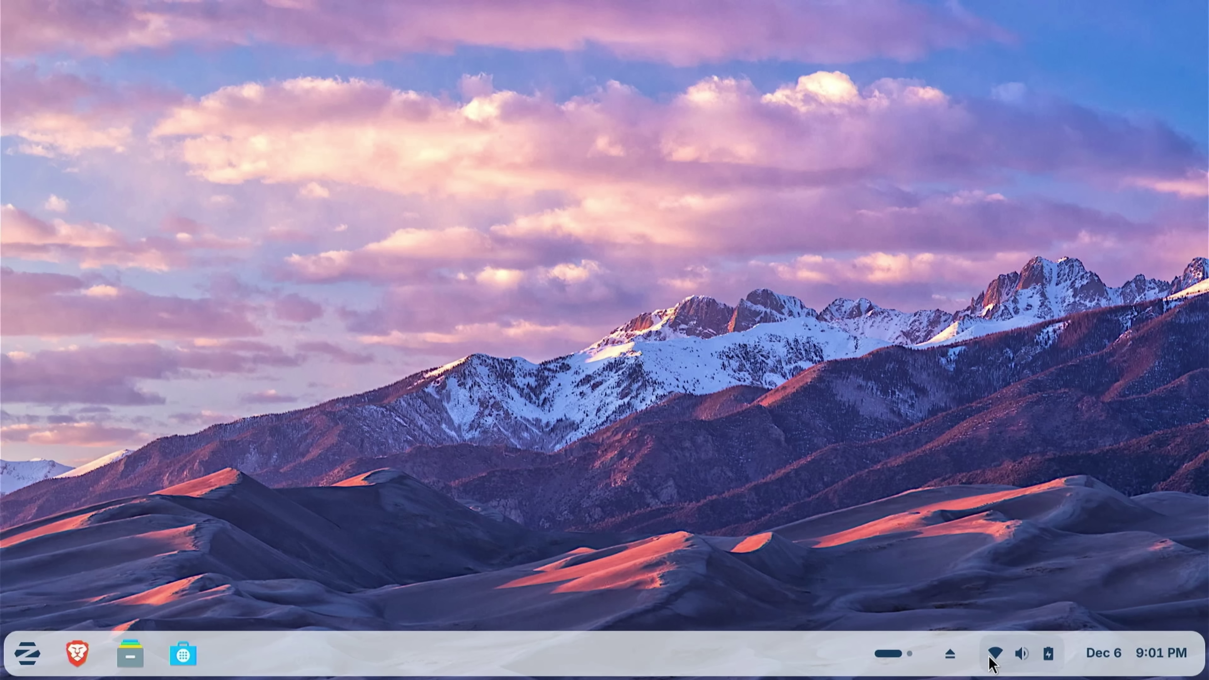
Step: In Zorin OS Software, browse Installed, confirm Updates shows Up to Date, and return to Explore
click(184, 656)
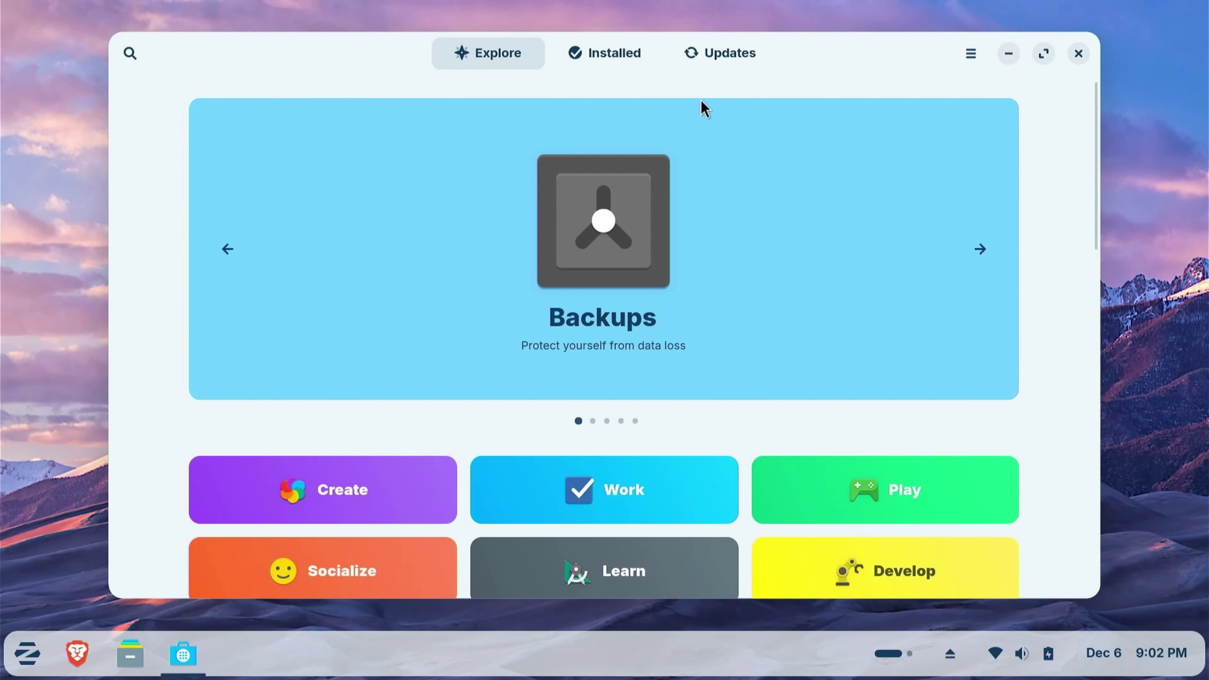
click(624, 57)
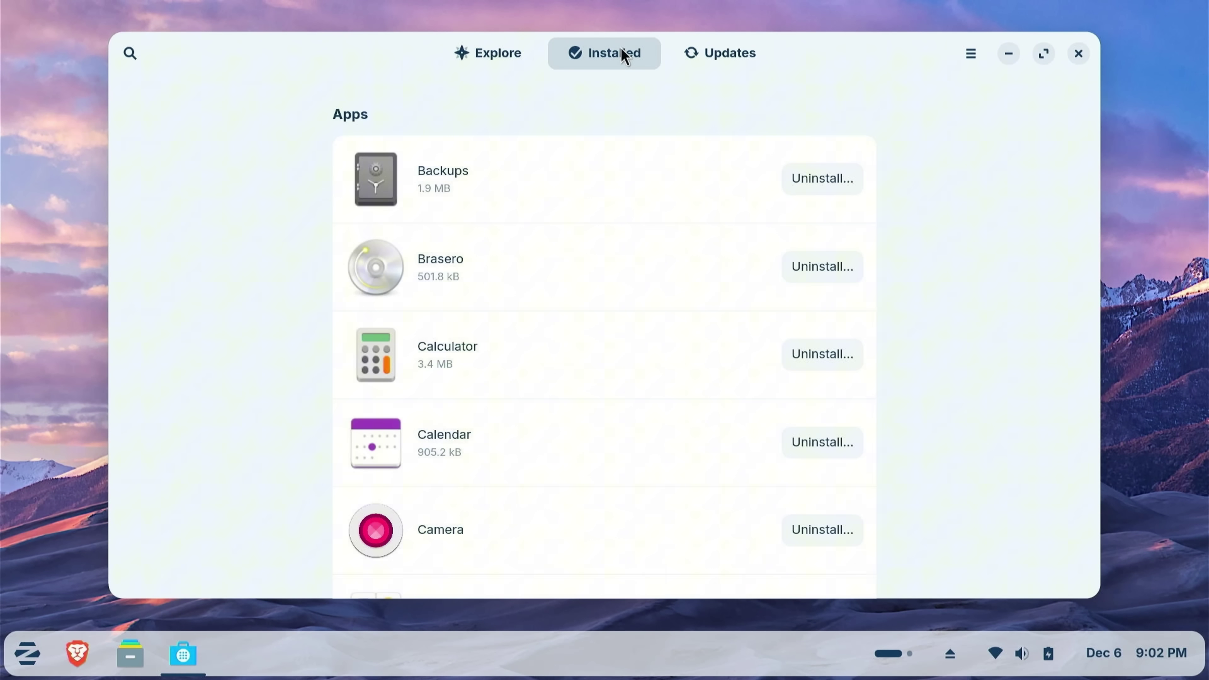
scroll(629, 261, down, 8)
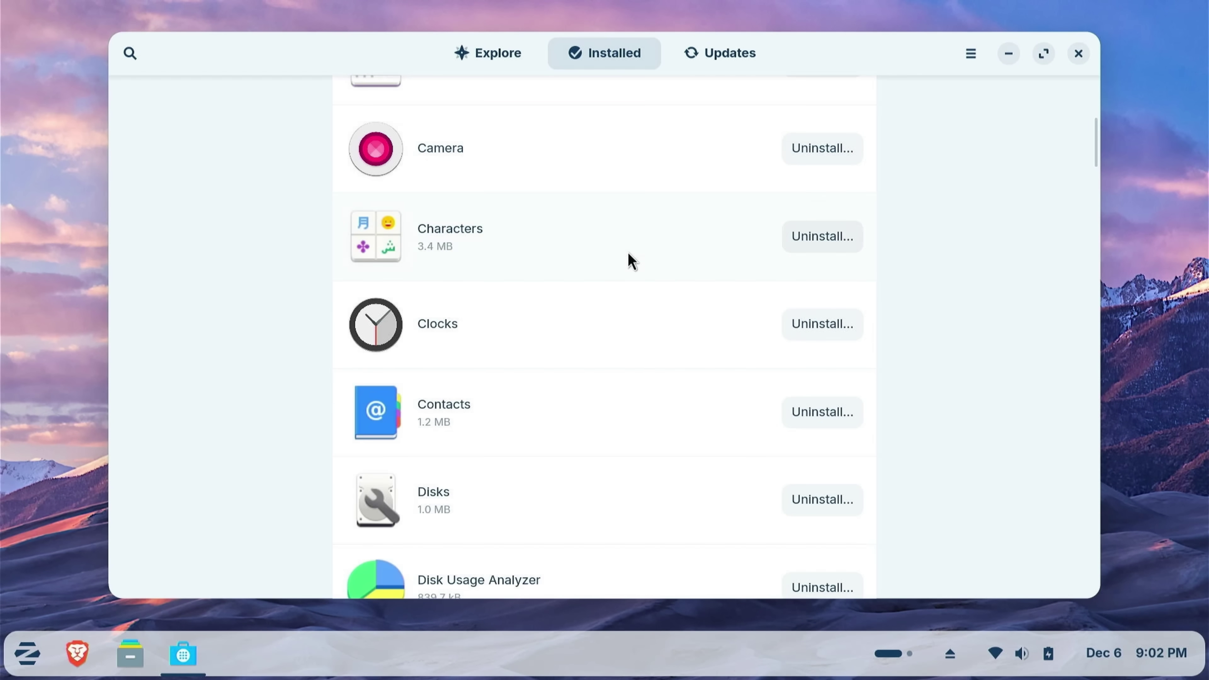
click(723, 38)
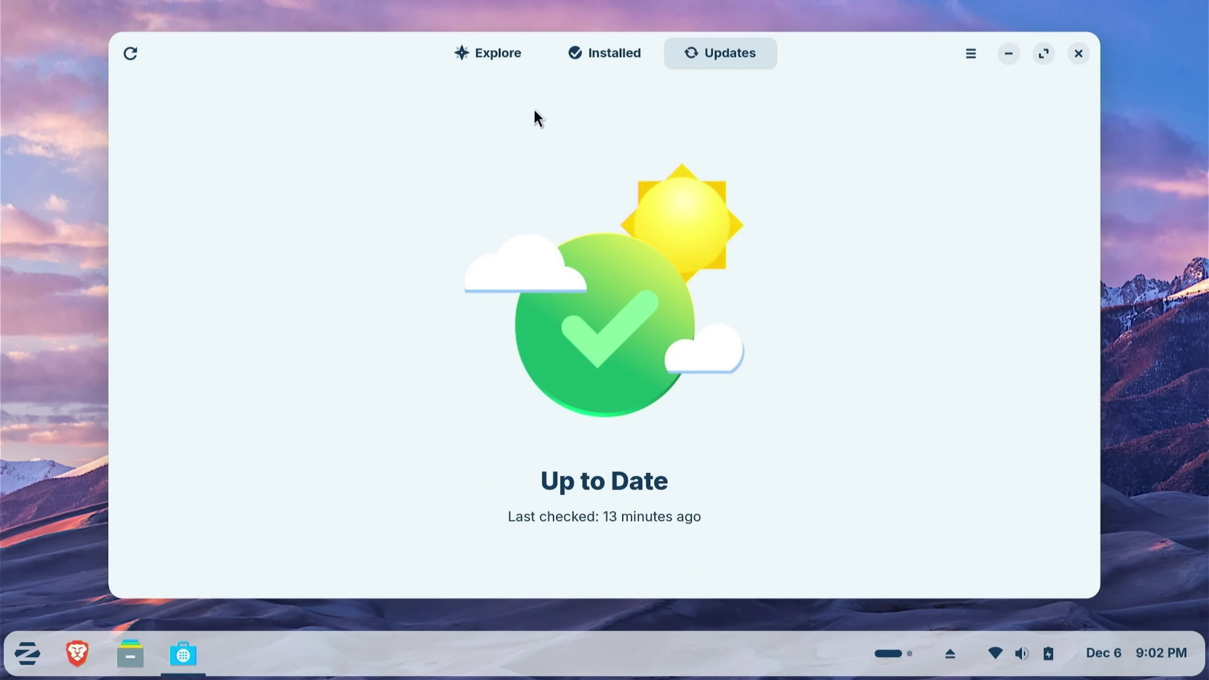
click(494, 50)
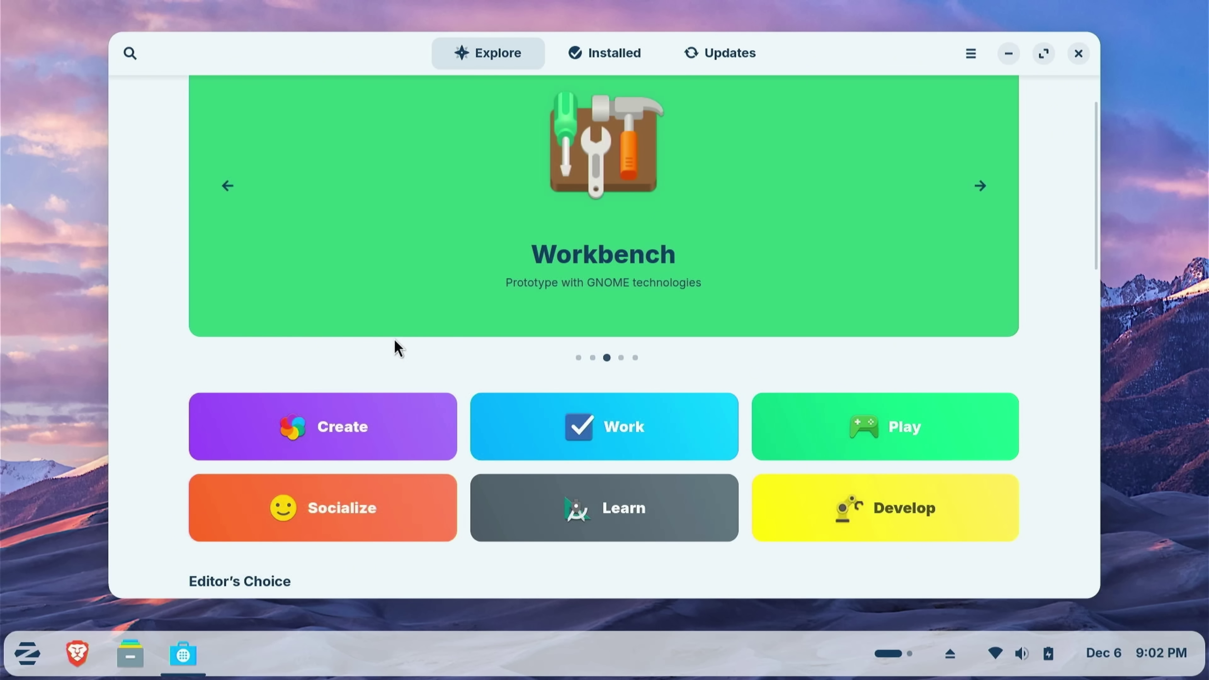
Step: Close the software store and open Settings from the desktop's right-click menu
click(1080, 54)
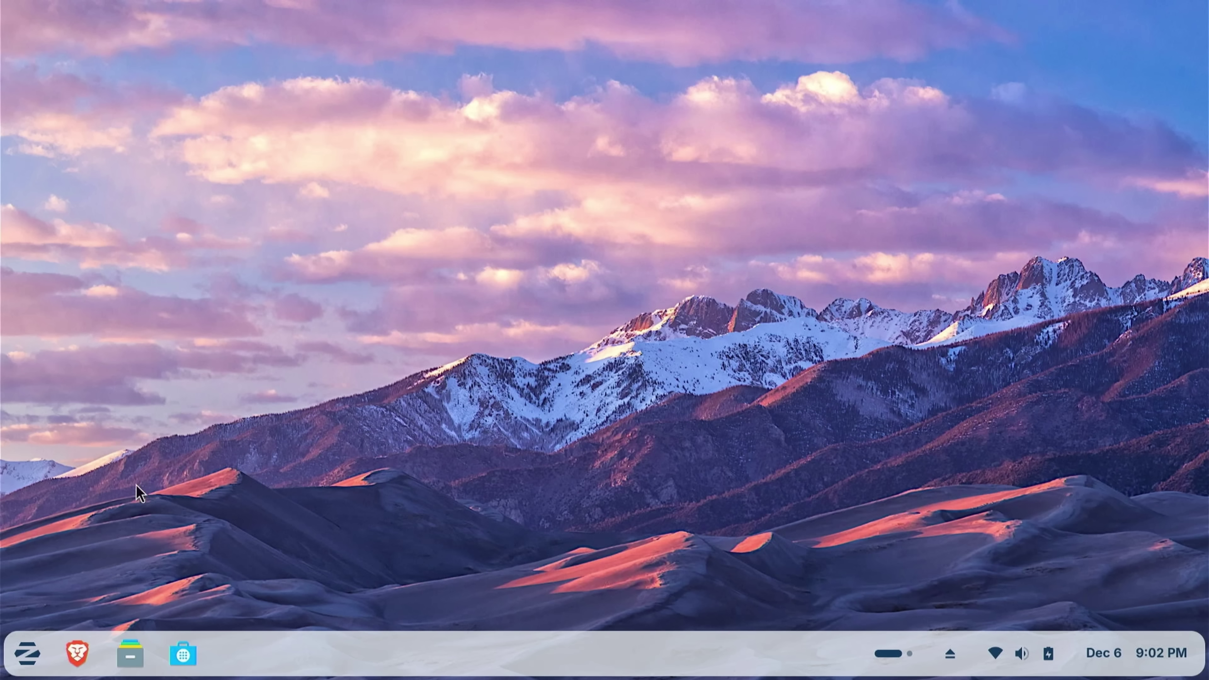
right_click(444, 252)
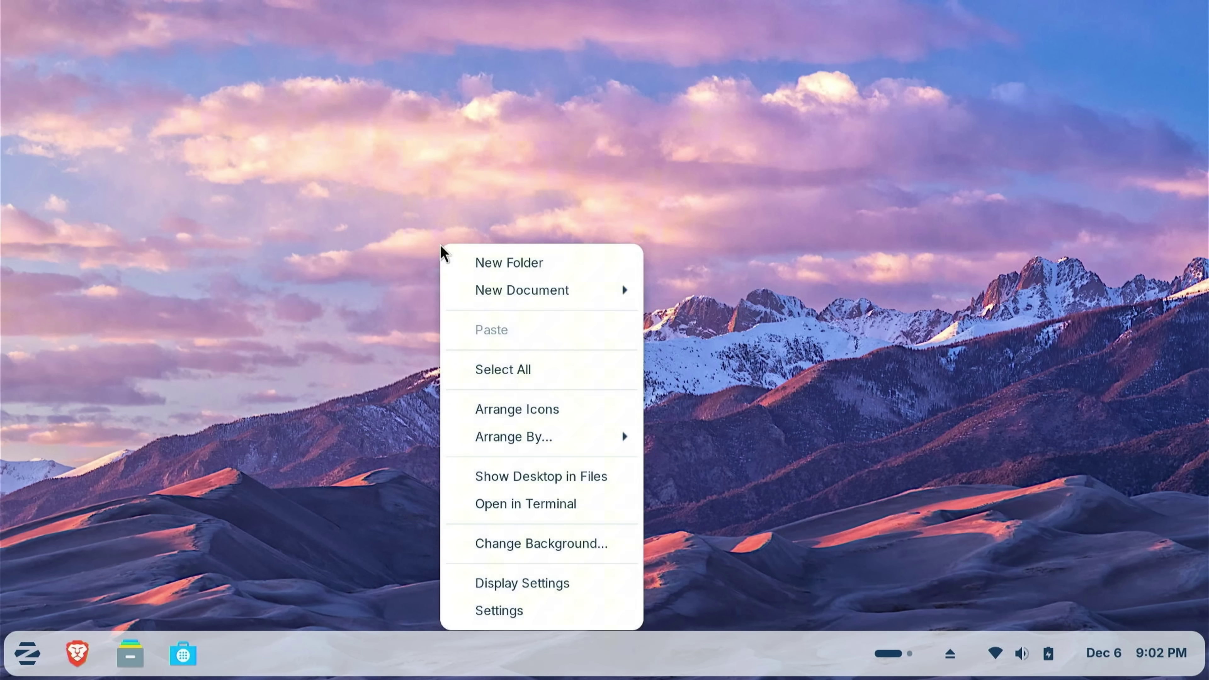
click(498, 615)
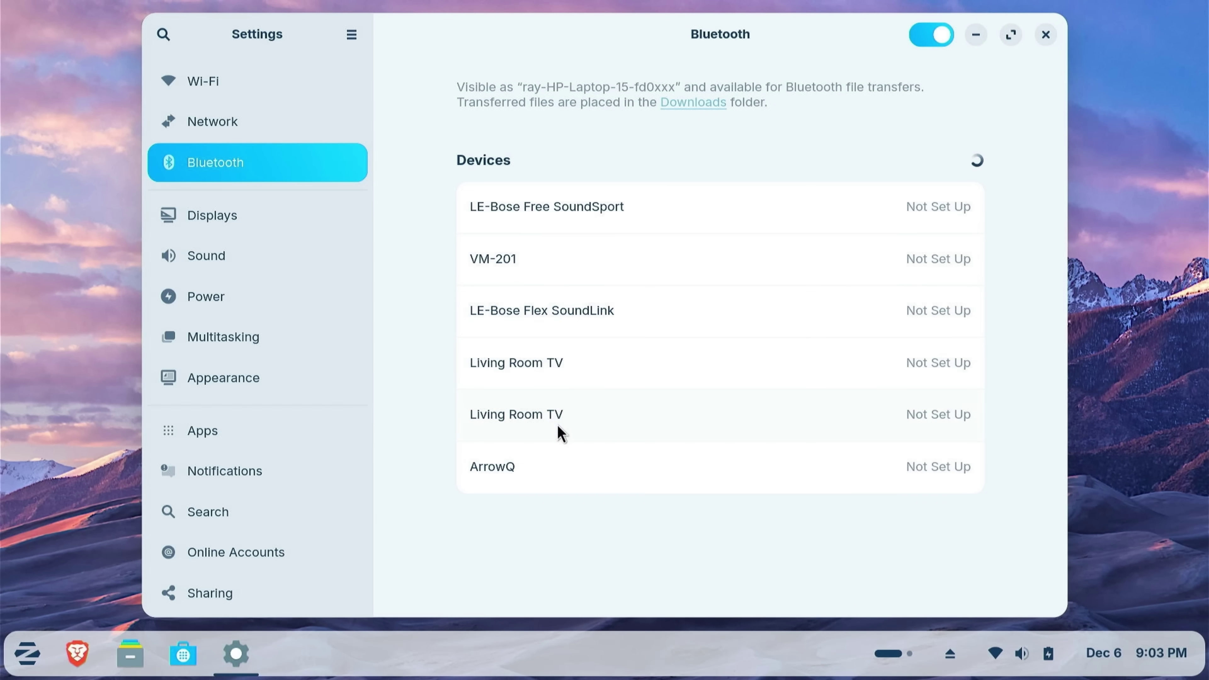
Step: Look through Display, Sound with a speaker test, and Power, then go to Appearance
click(210, 221)
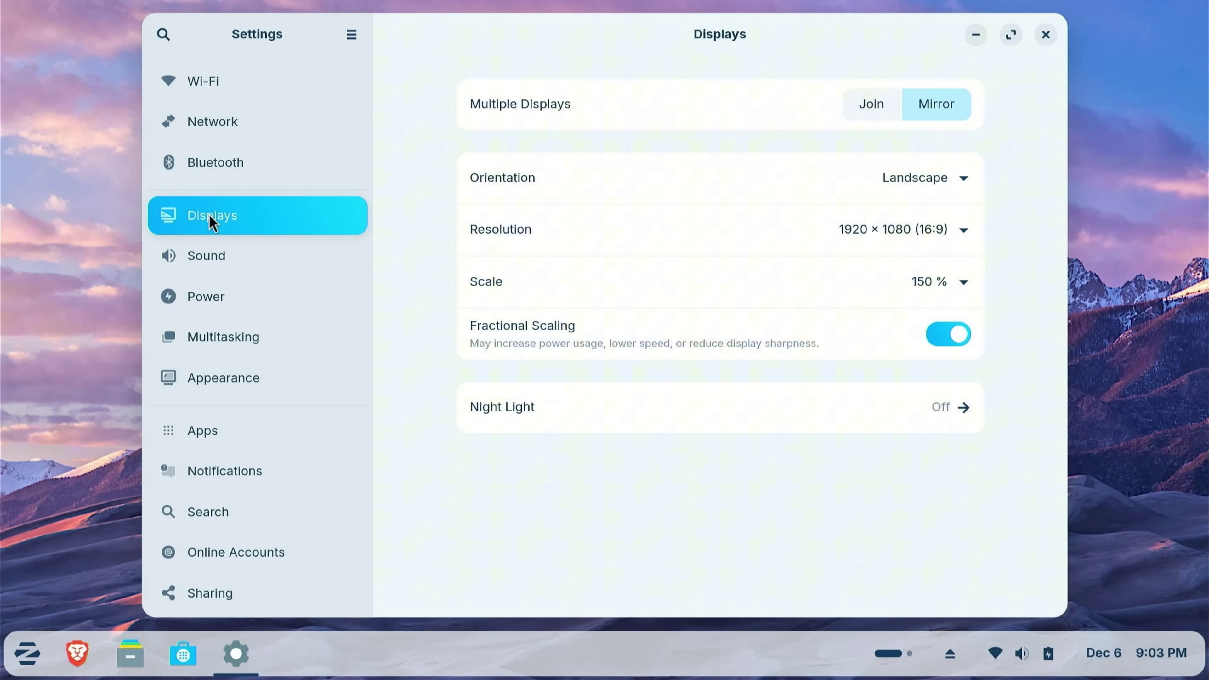
click(206, 256)
click(937, 145)
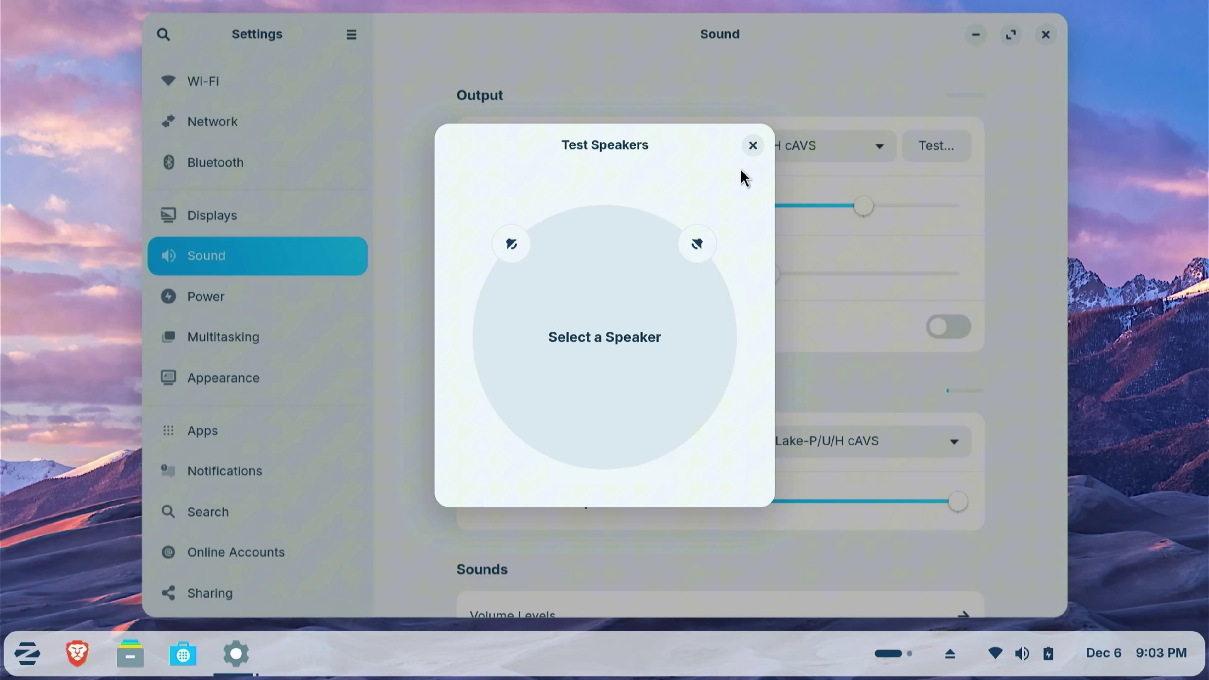
click(752, 144)
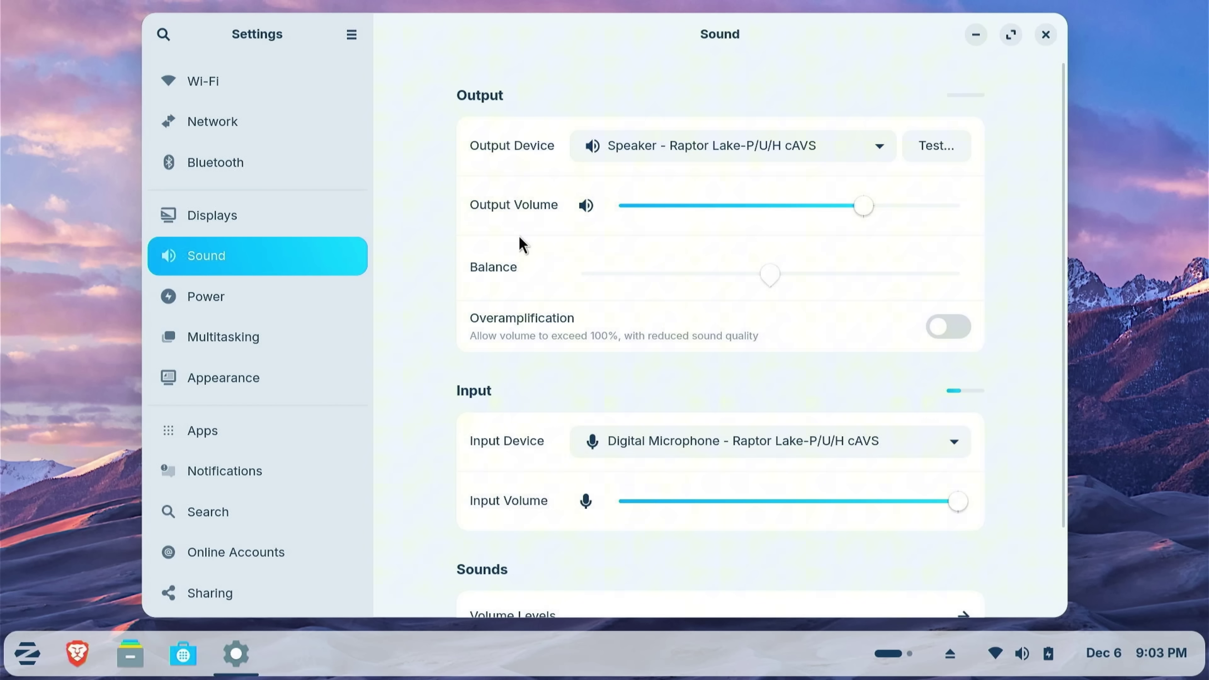
click(209, 296)
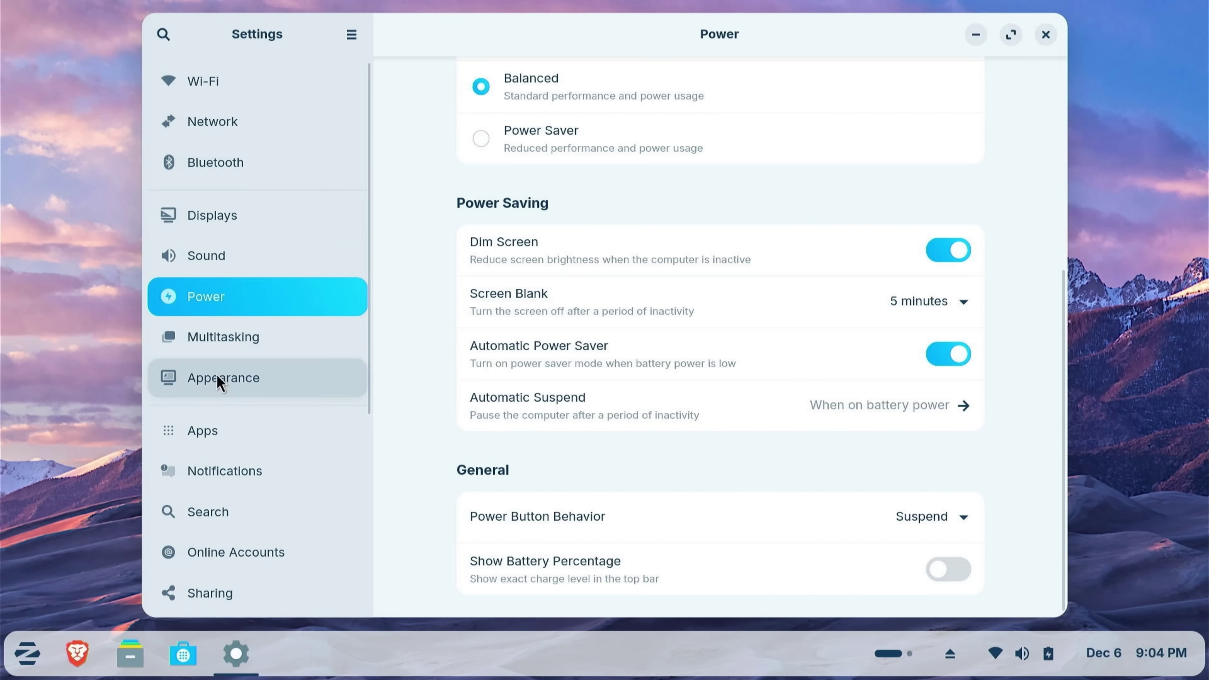
click(221, 378)
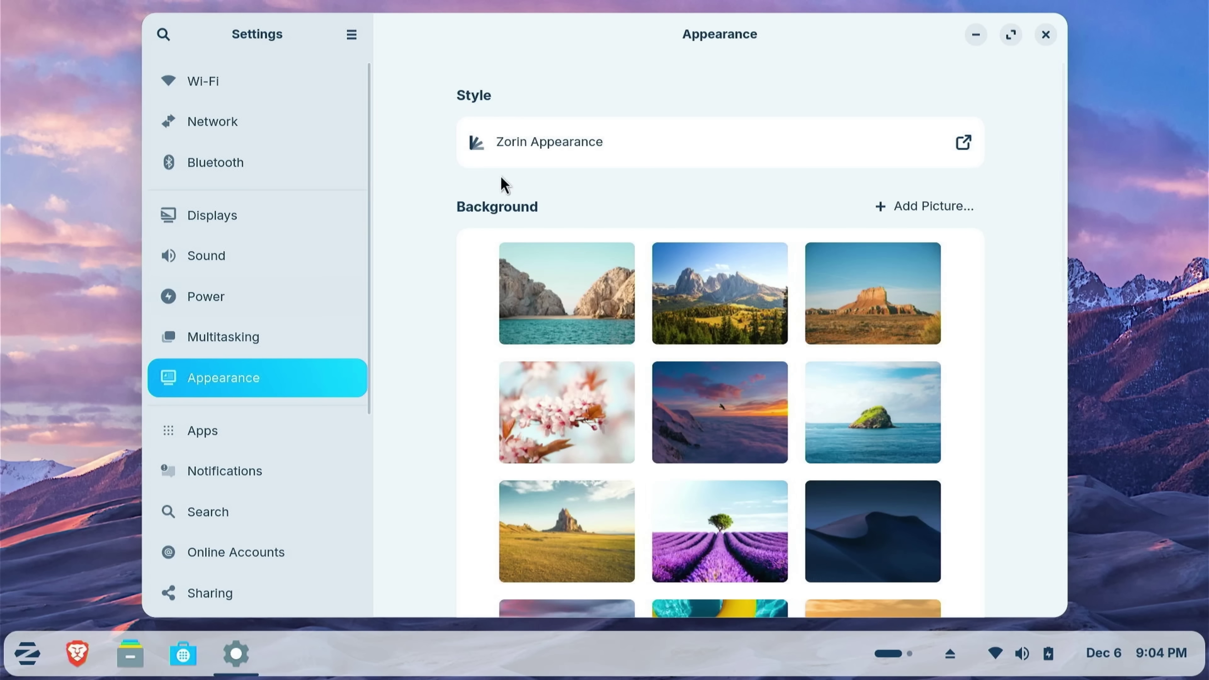
Step: In Zorin Appearance, switch the Theme style to dark
click(964, 143)
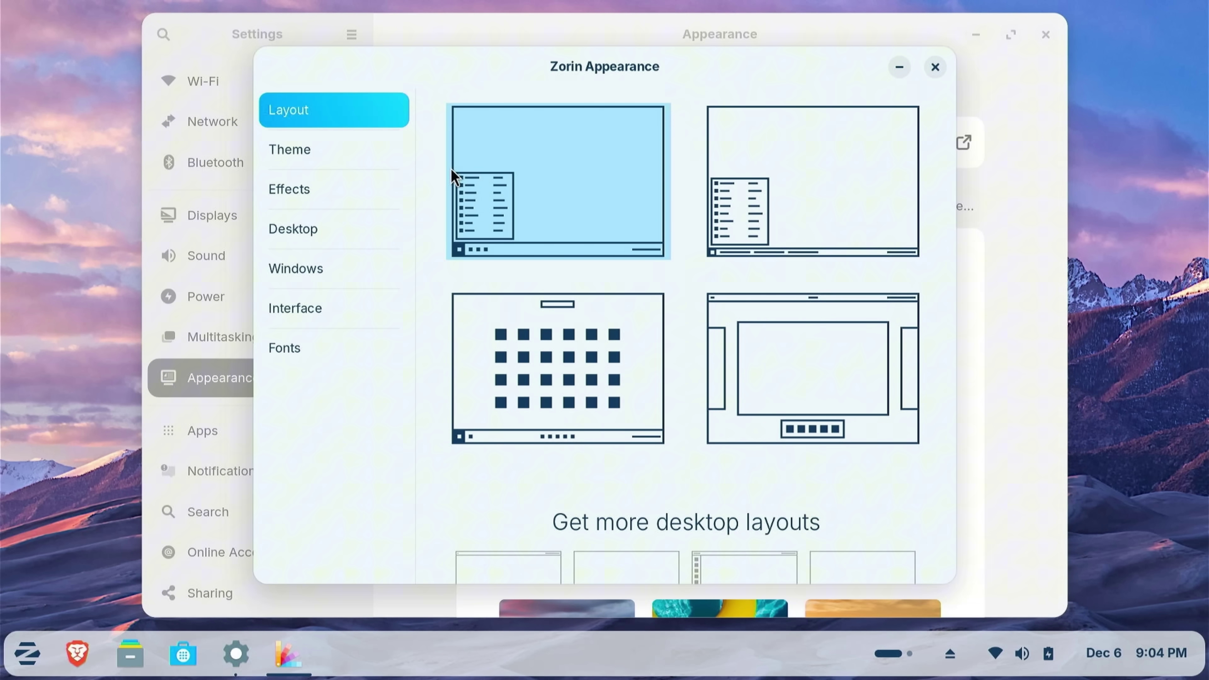
scroll(729, 305, down, 3)
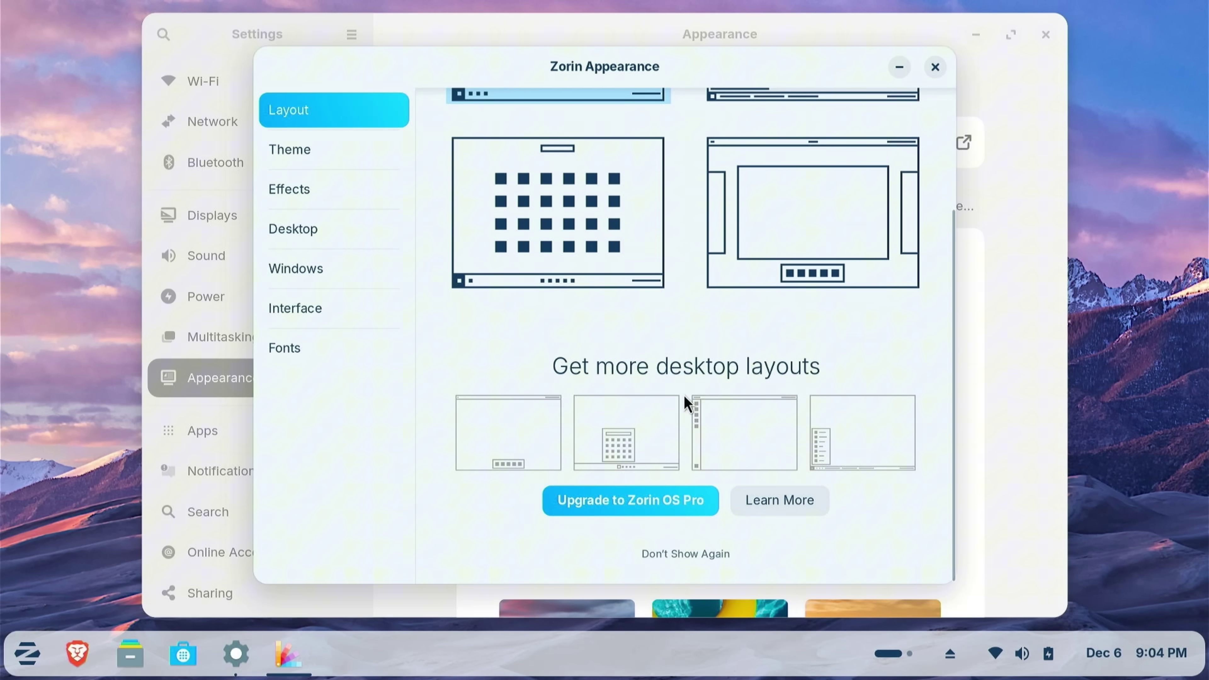
scroll(683, 401, up, 3)
click(336, 154)
click(872, 270)
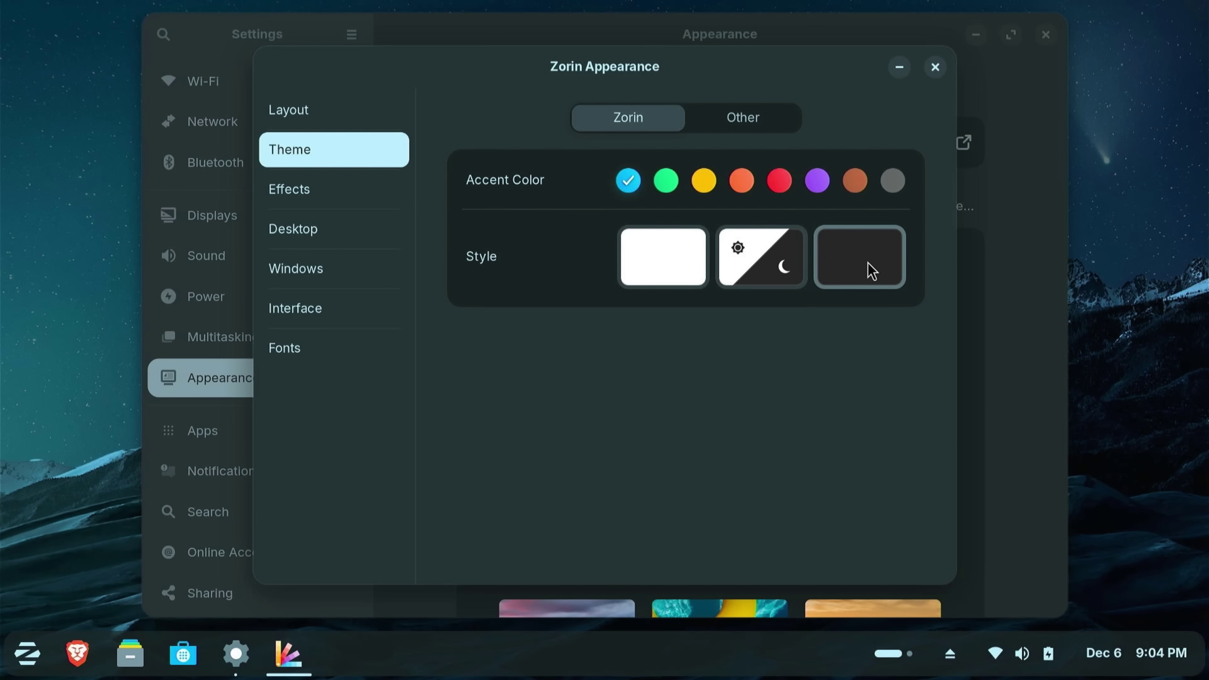
Step: Show the Home and Trash icons on the desktop
click(314, 236)
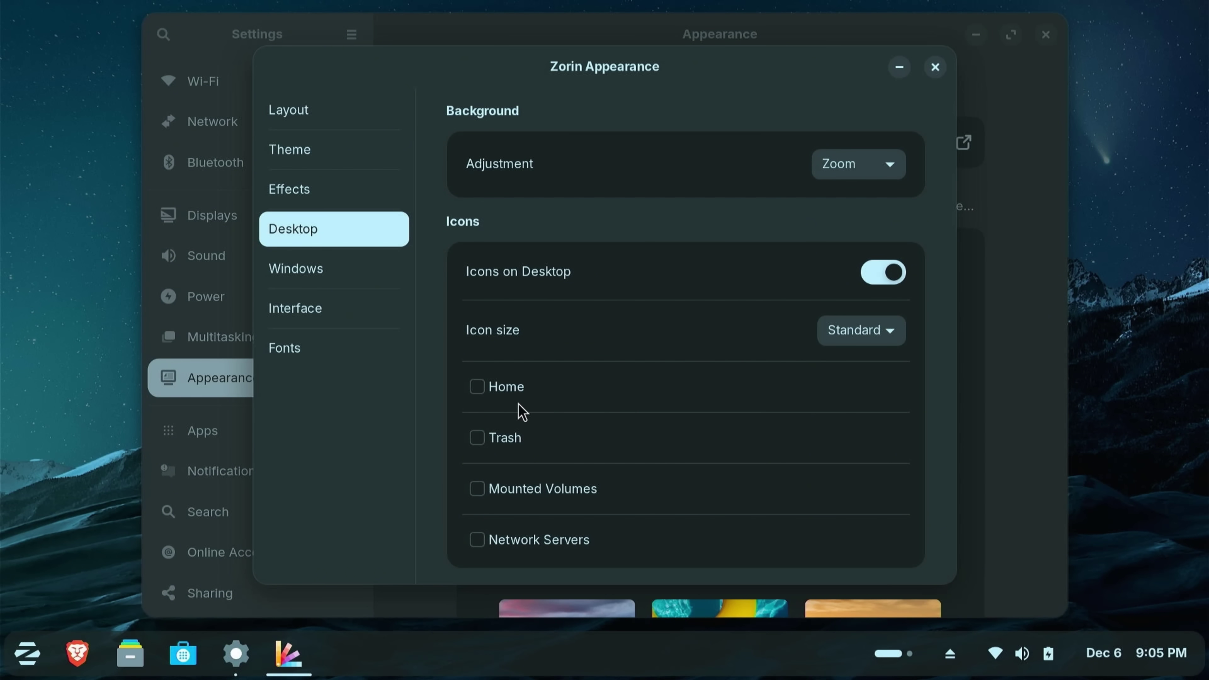
click(479, 392)
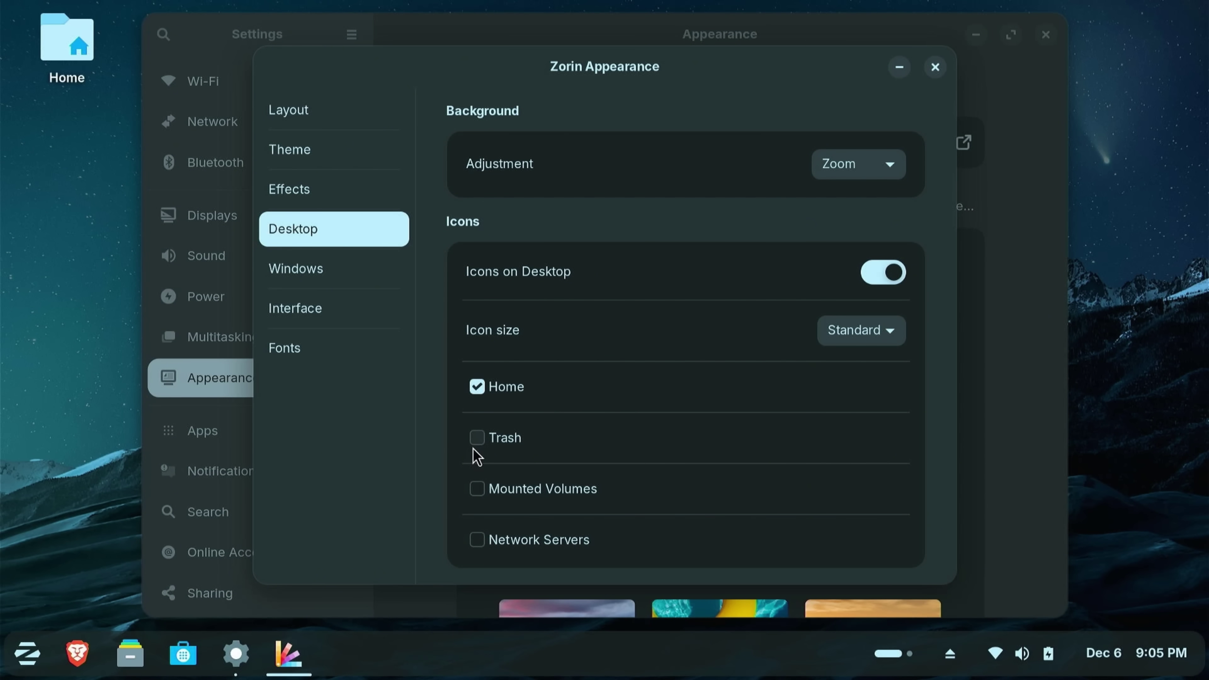
click(478, 439)
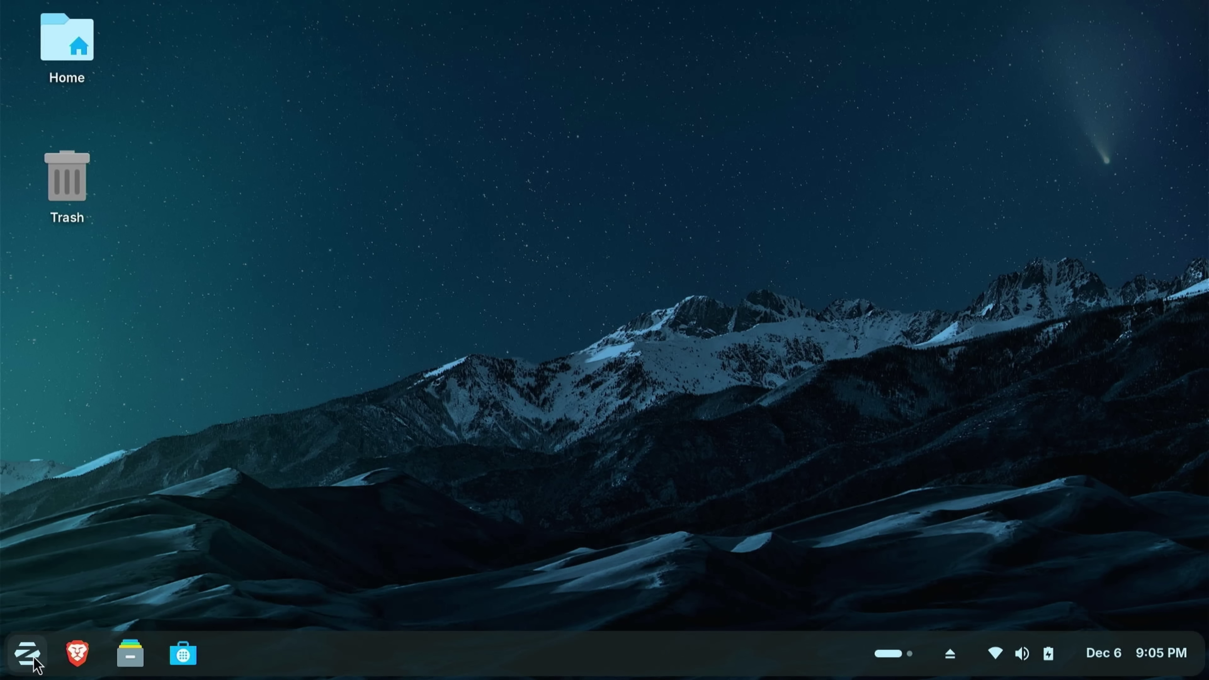
Step: Open Windows App Support (Wine and Bottles) from the Zorin menu's System Tools category
click(29, 657)
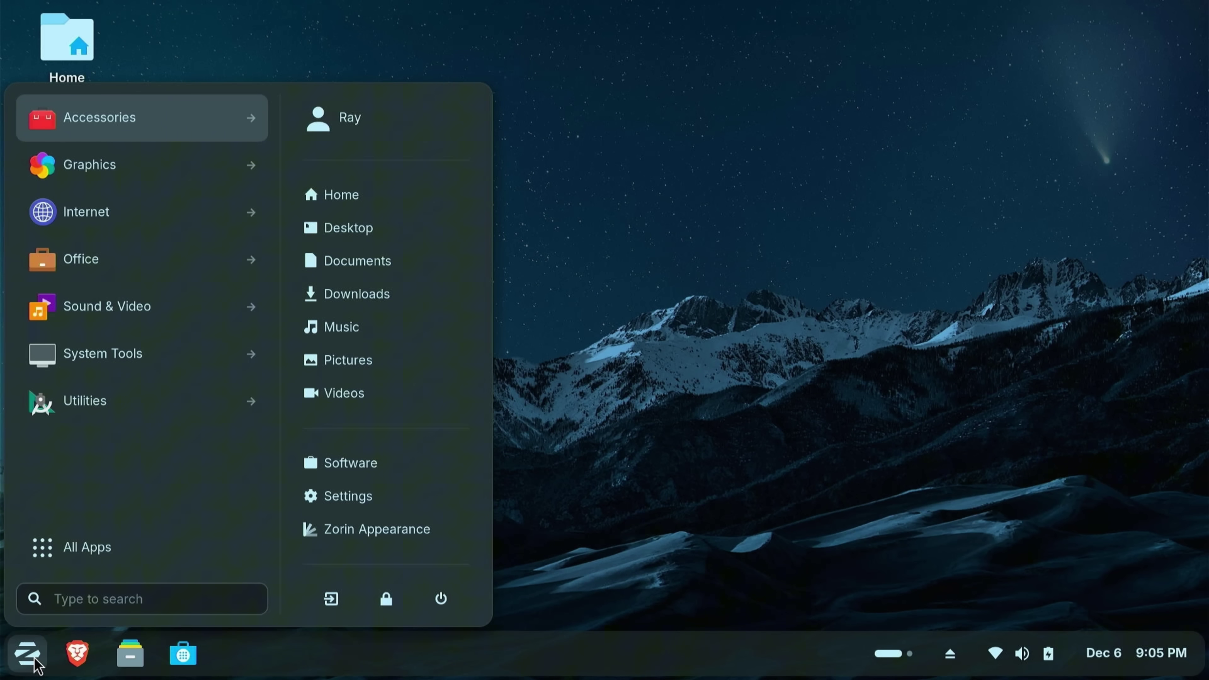
click(100, 421)
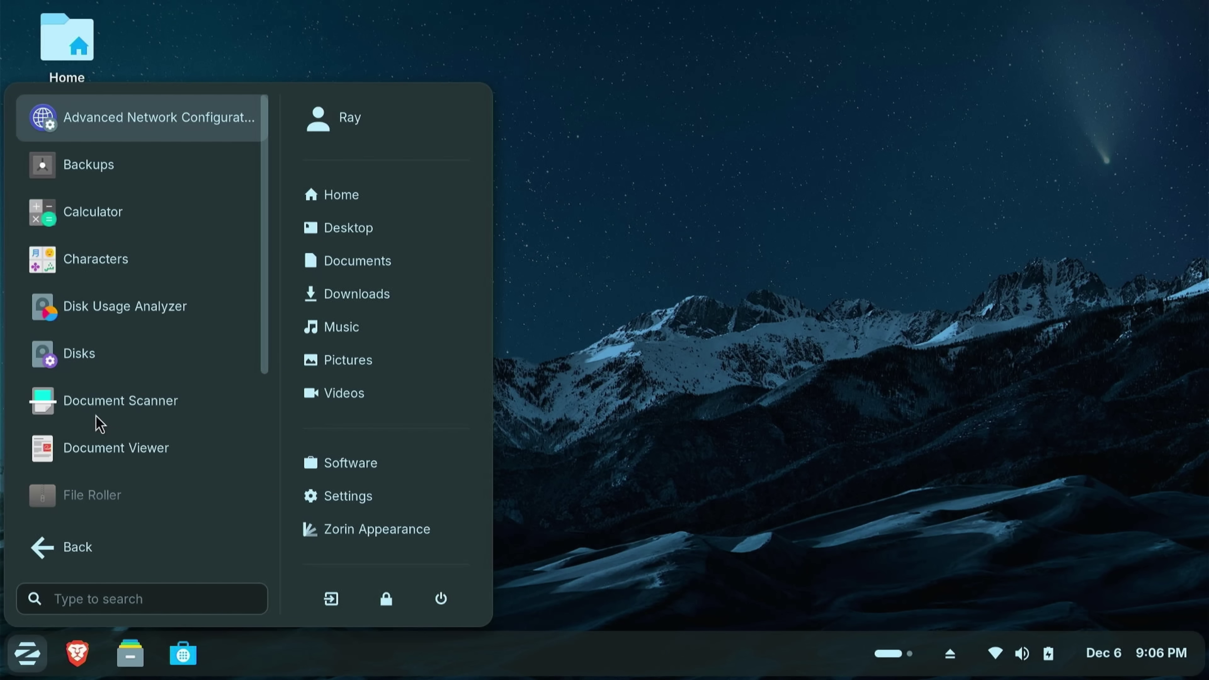
click(78, 547)
click(126, 357)
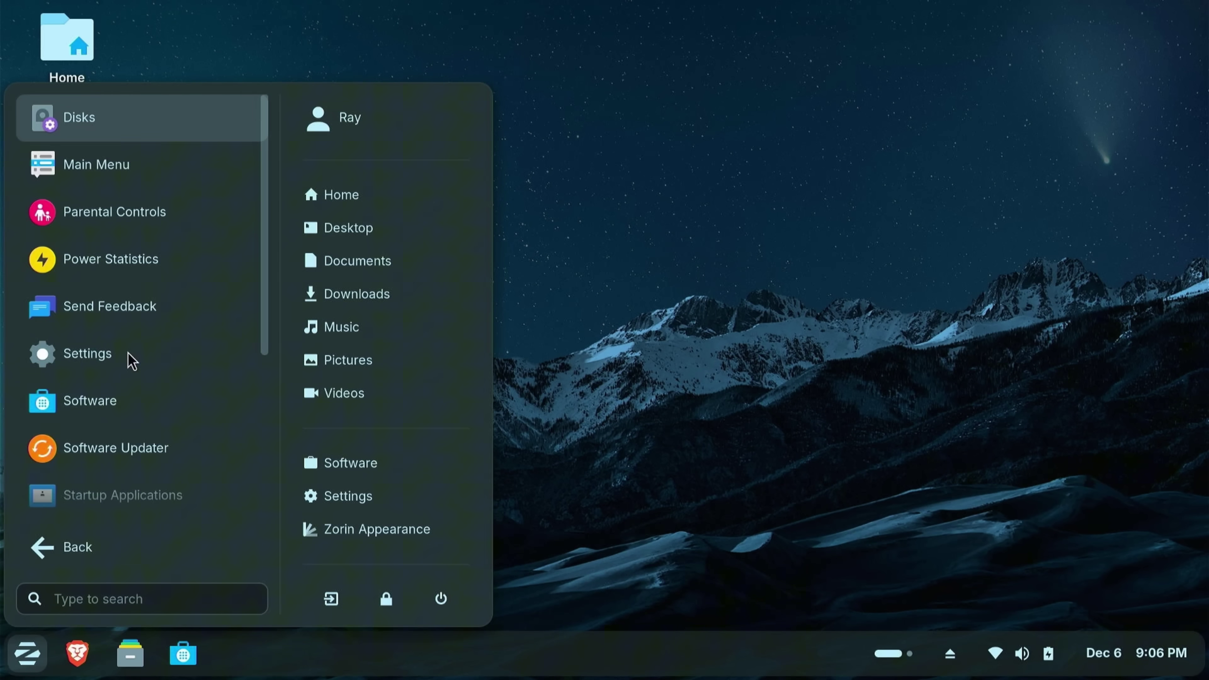
scroll(167, 409, down, 5)
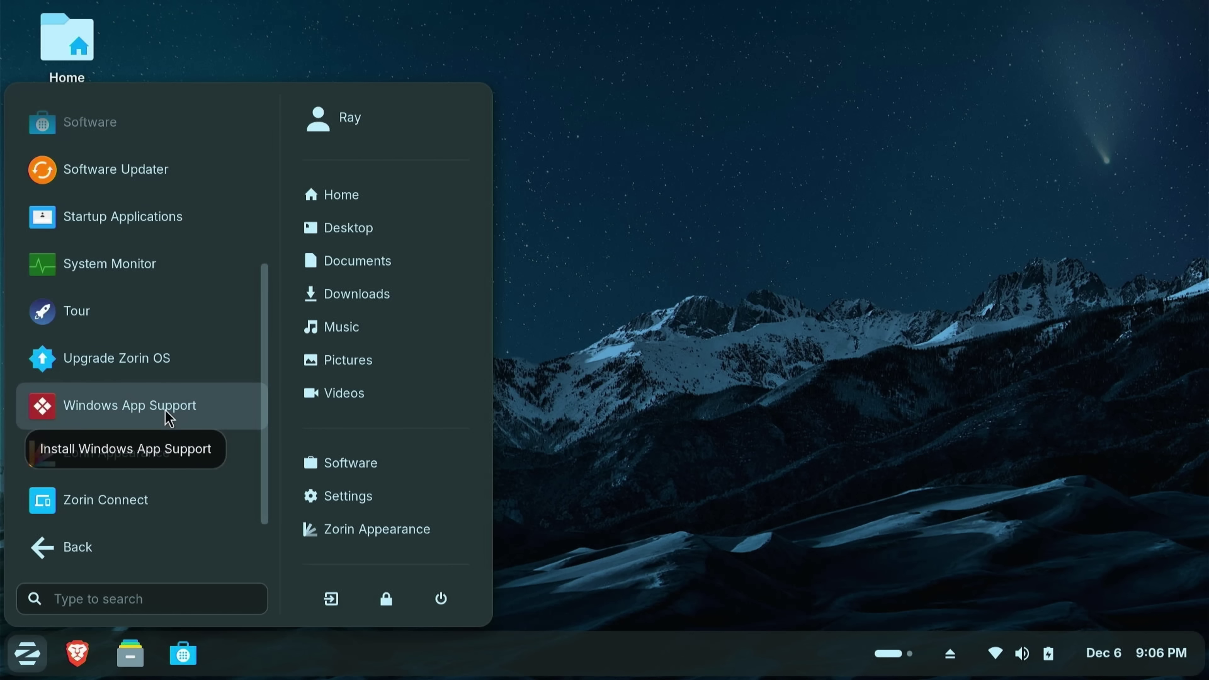
click(167, 409)
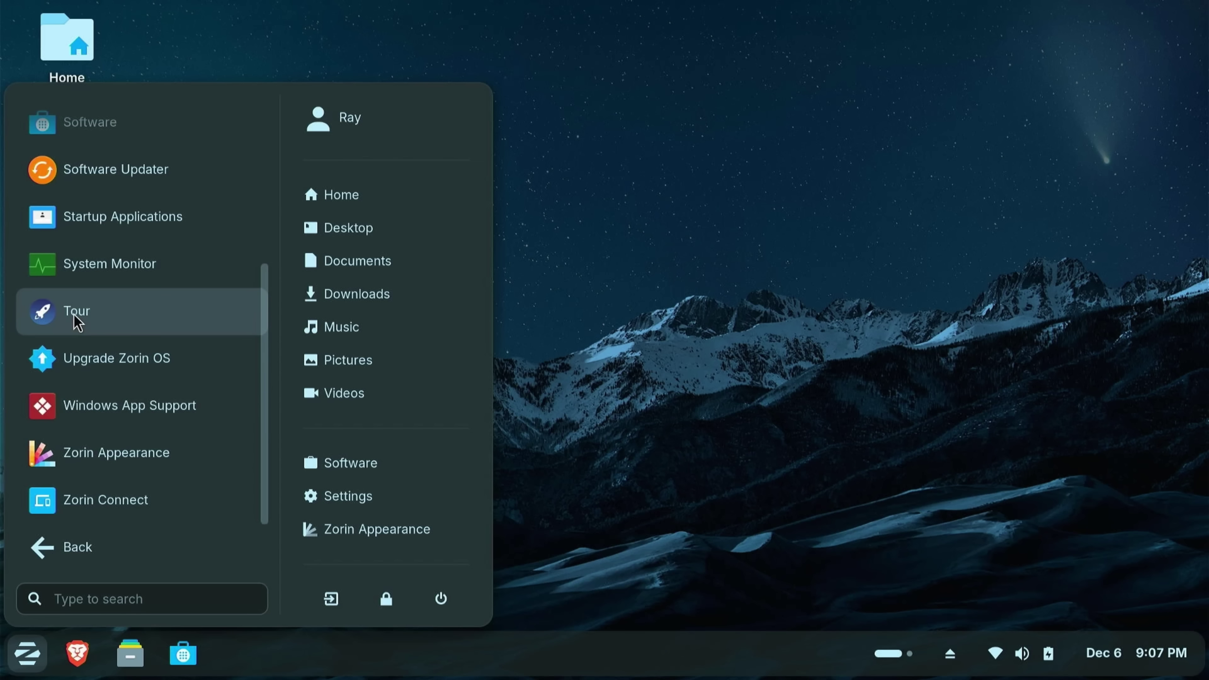
Step: Decline the Zorin welcome tour, view the Online Accounts page in Settings, then open the Zorin menu
click(41, 317)
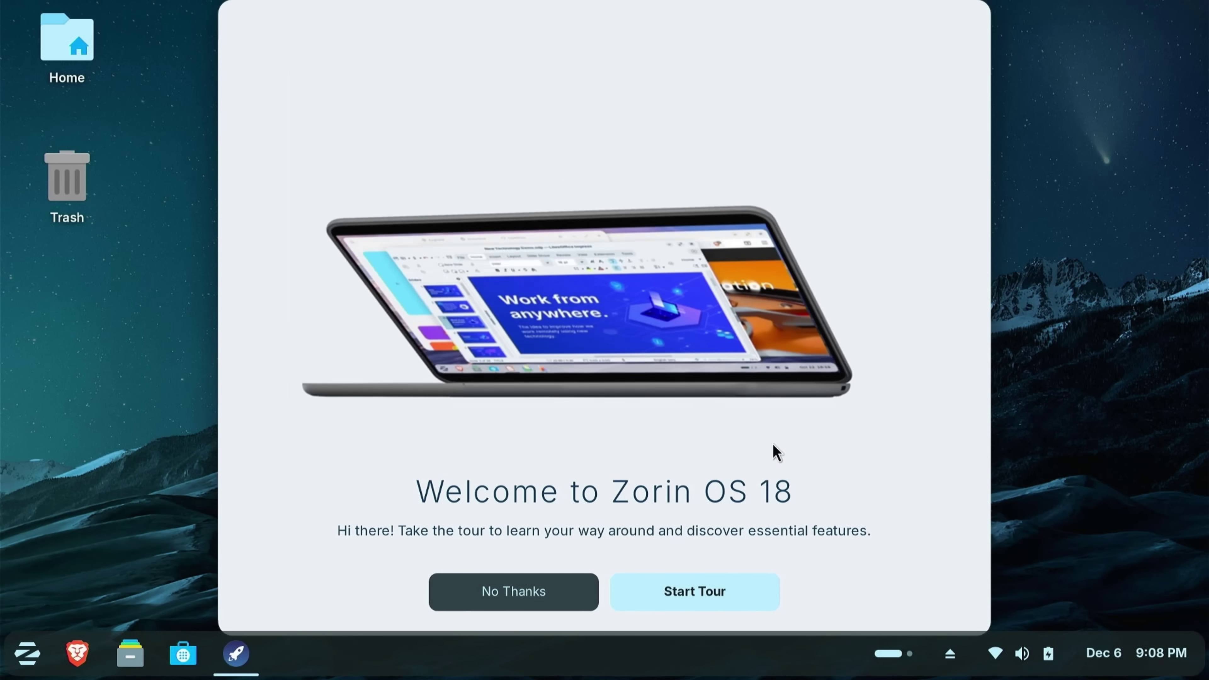
click(485, 592)
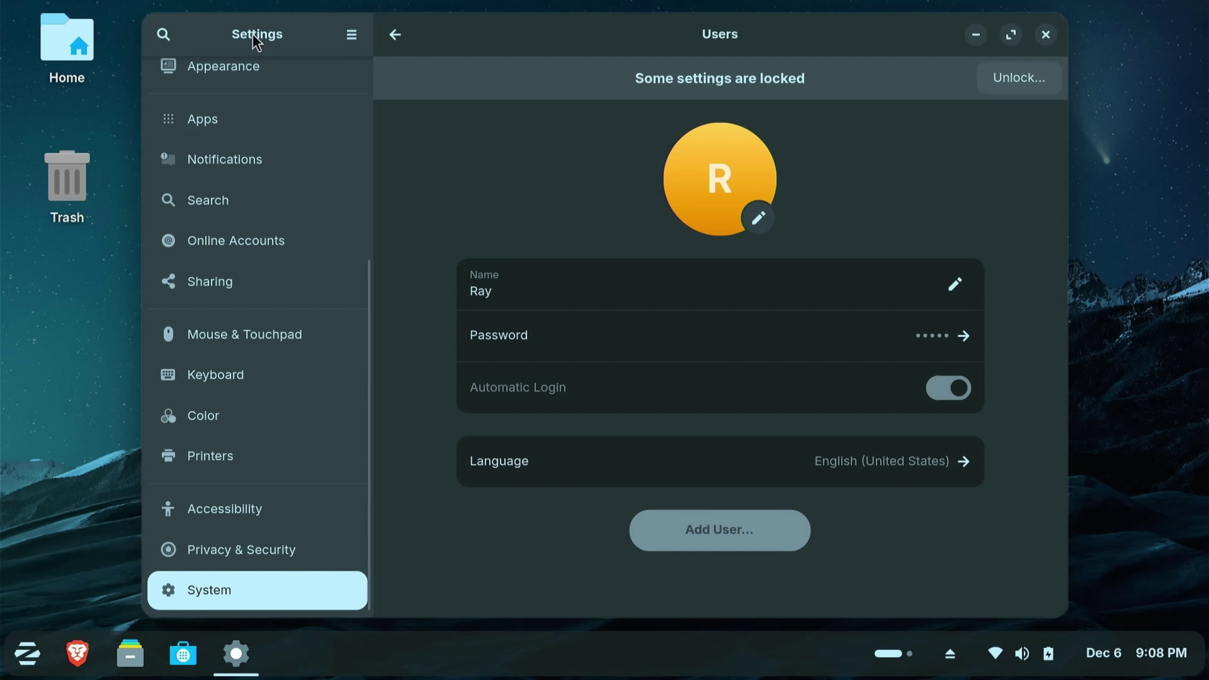
click(231, 247)
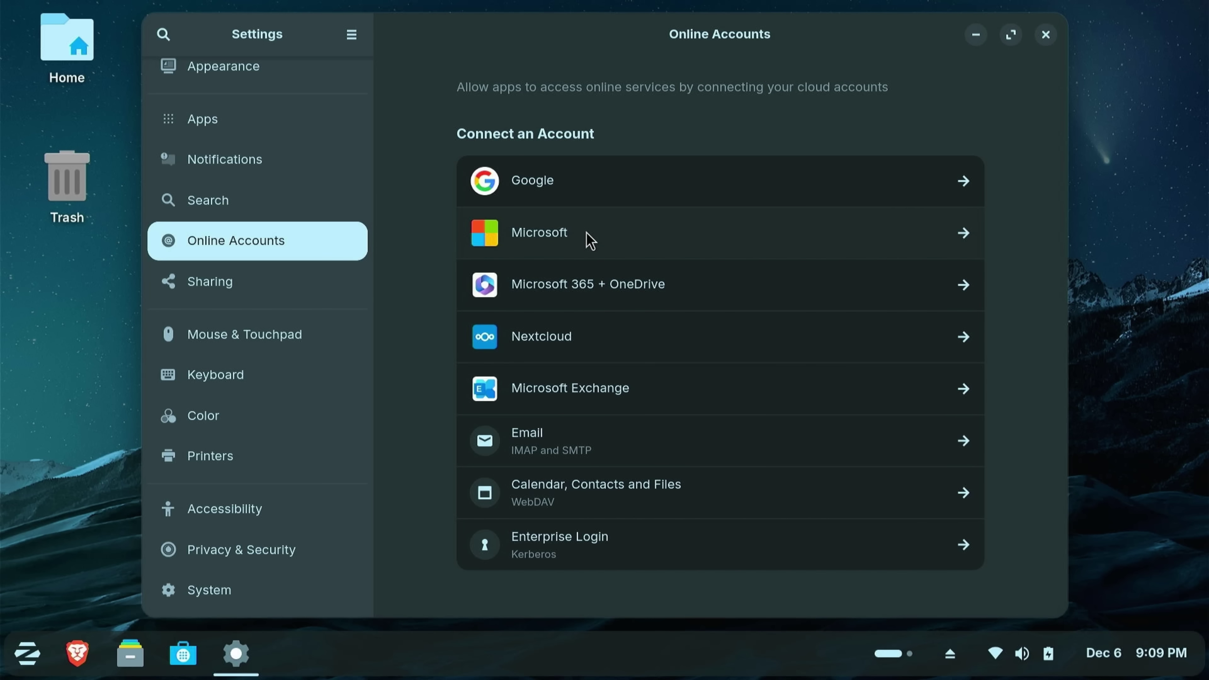
click(29, 662)
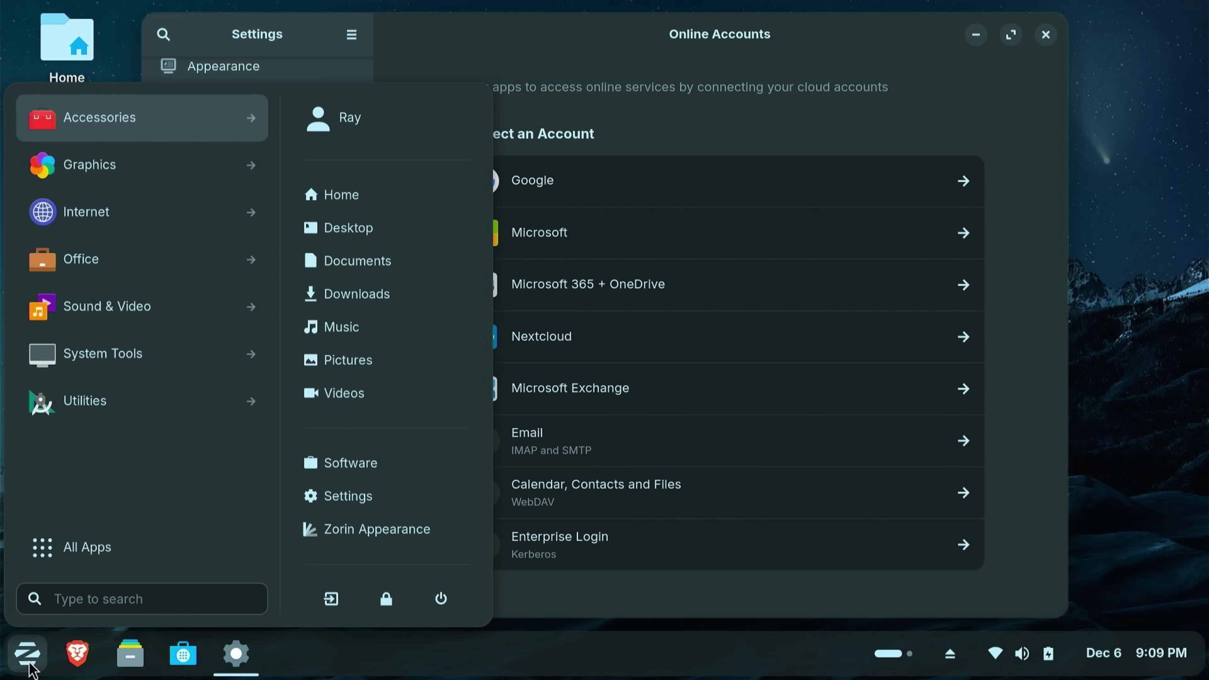
Step: Open Zorin OS Software and review the list of installed apps
click(183, 653)
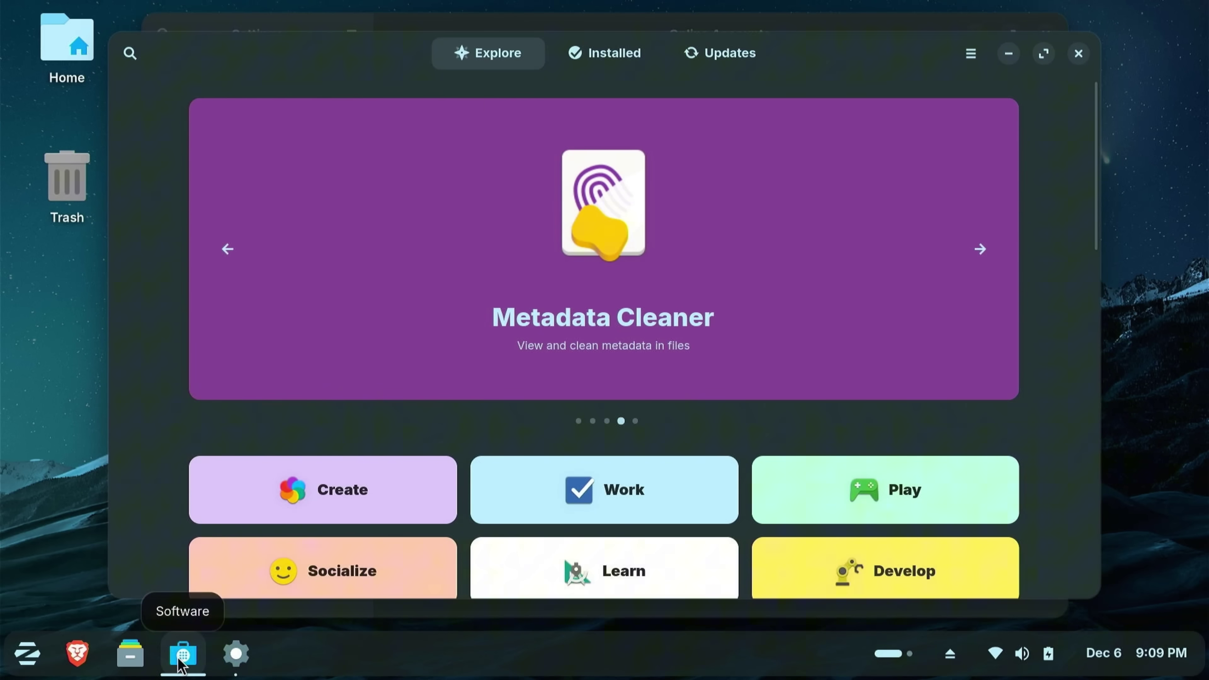
click(638, 66)
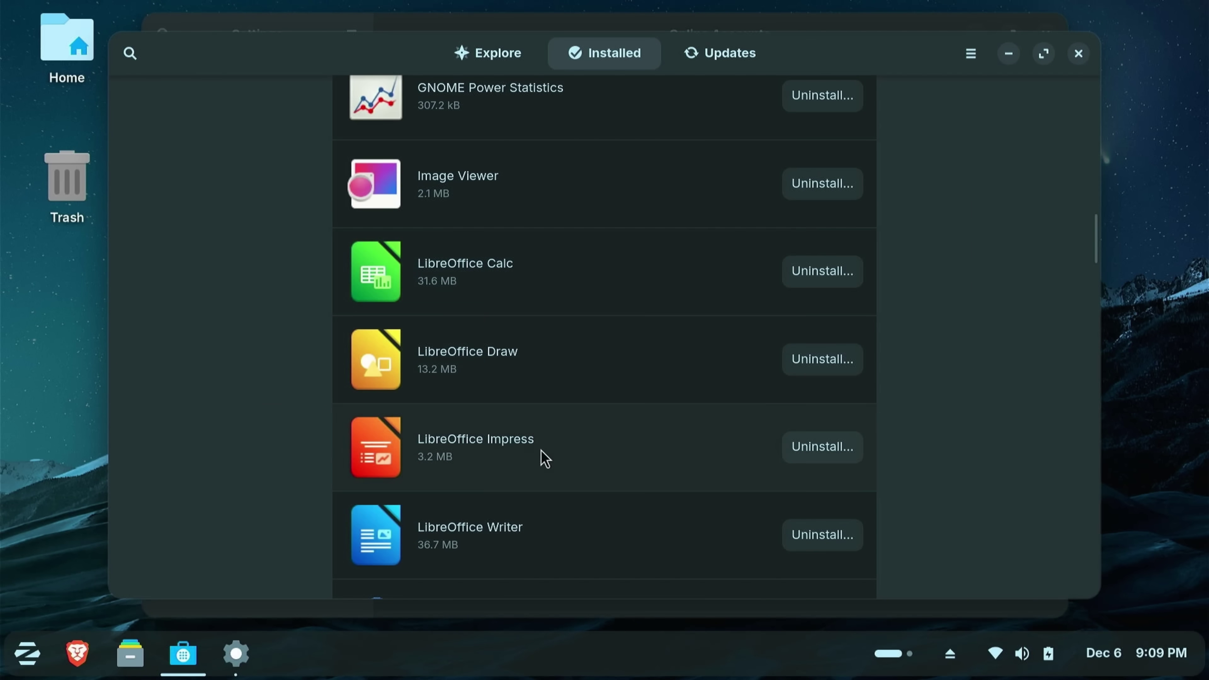
scroll(532, 381, up, 10)
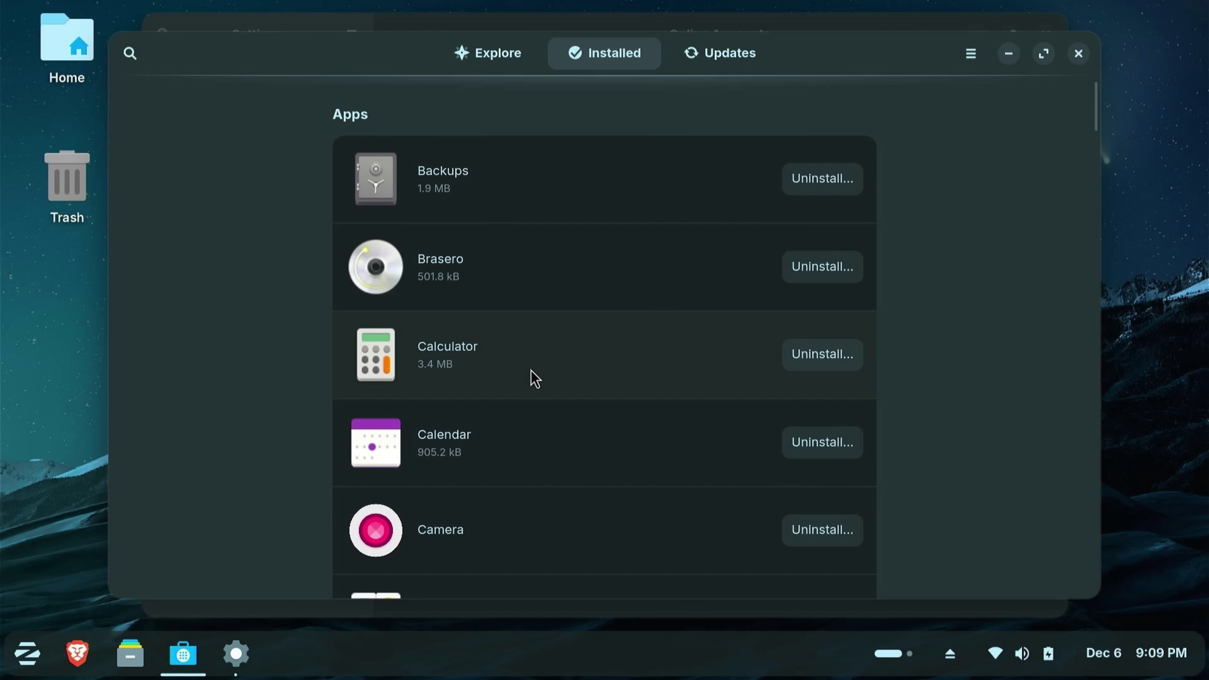
Step: Go back to the Explore page and browse down to Other Categories
click(499, 53)
scroll(498, 356, down, 3)
scroll(493, 348, down, 5)
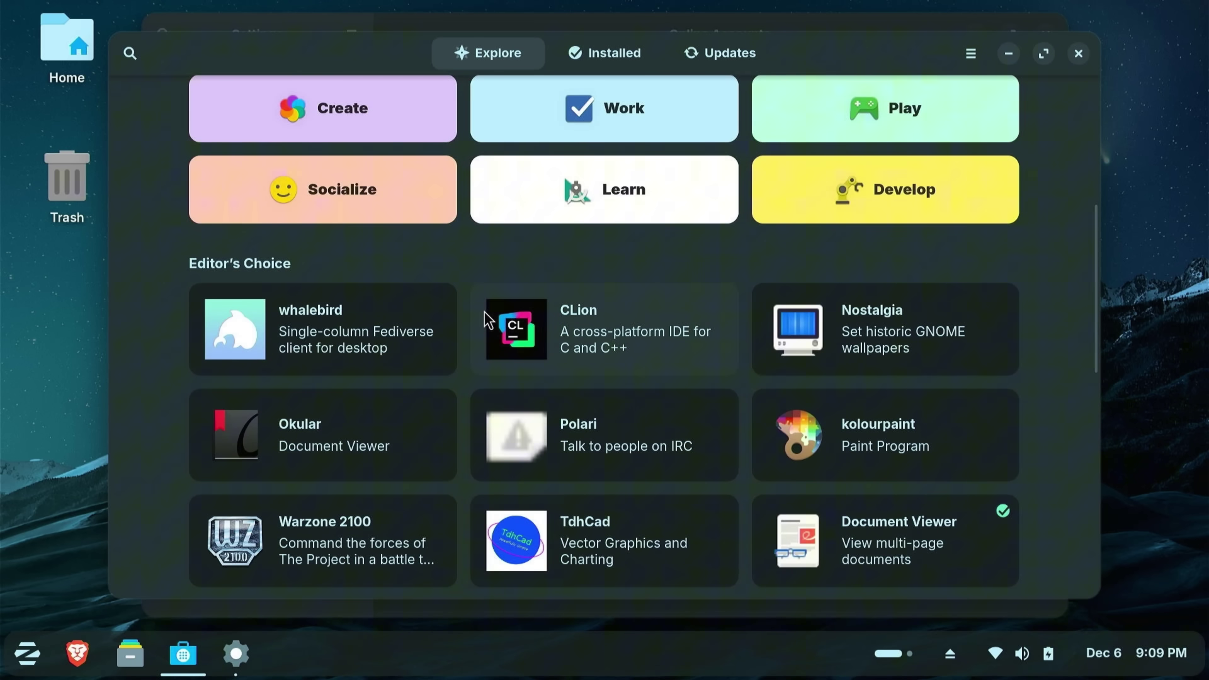
scroll(488, 321, down, 5)
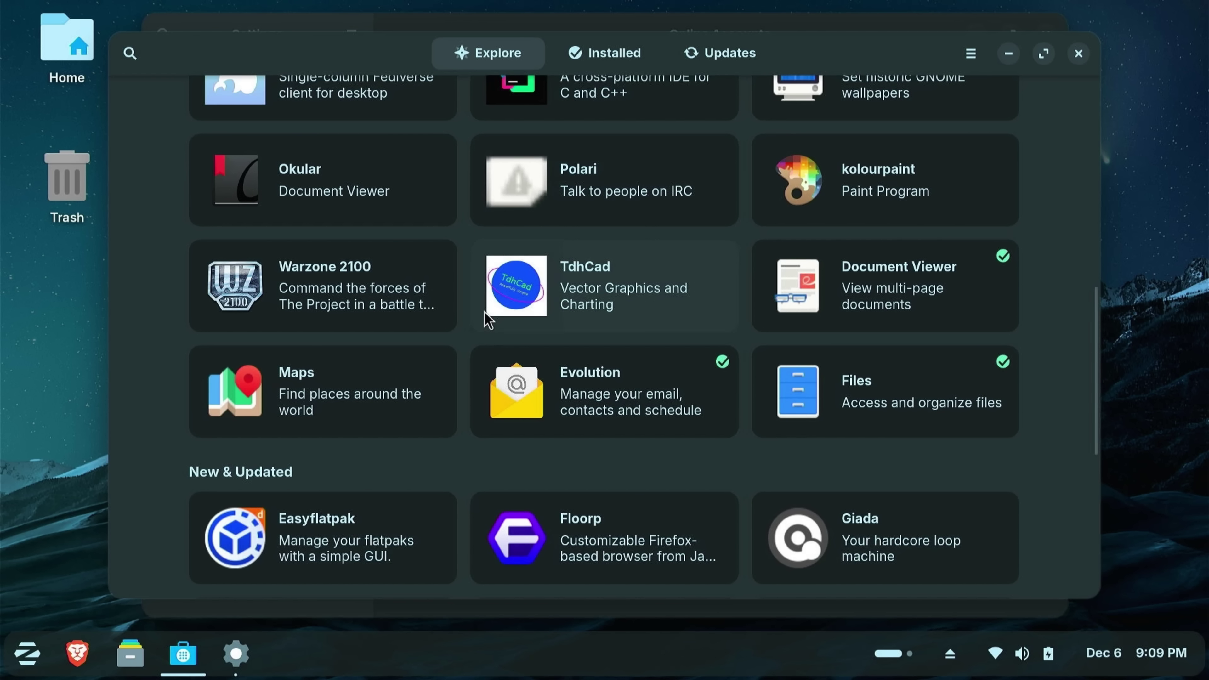
scroll(488, 320, down, 4)
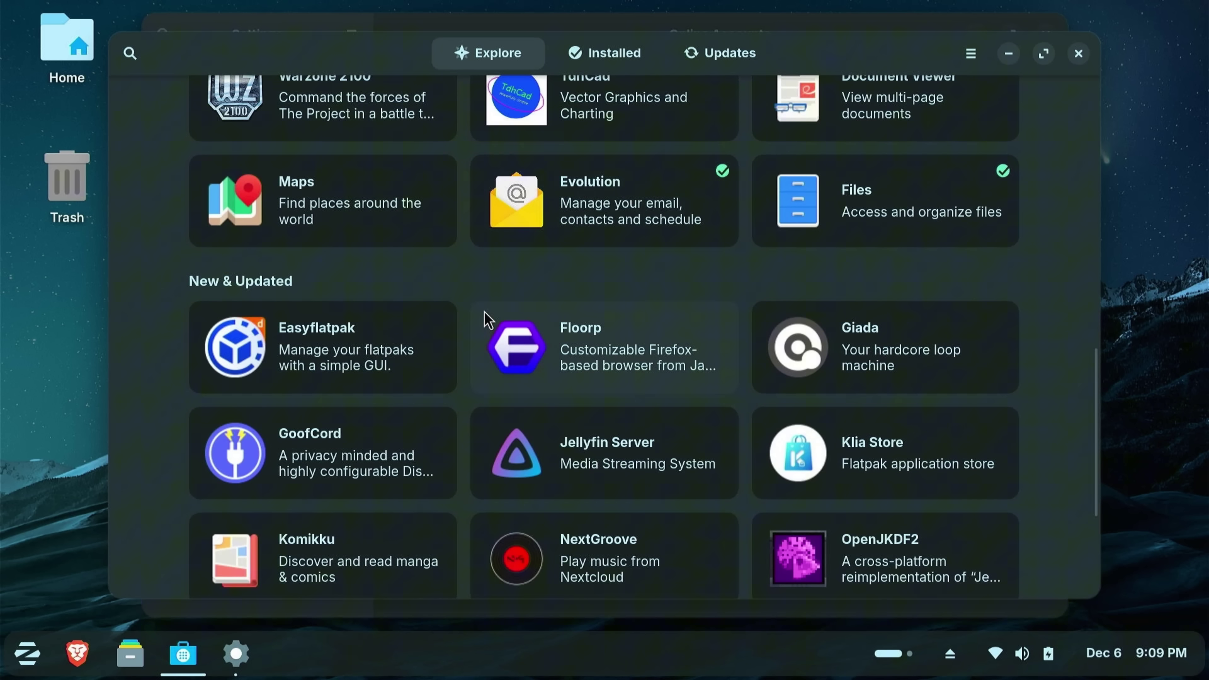
scroll(488, 320, down, 5)
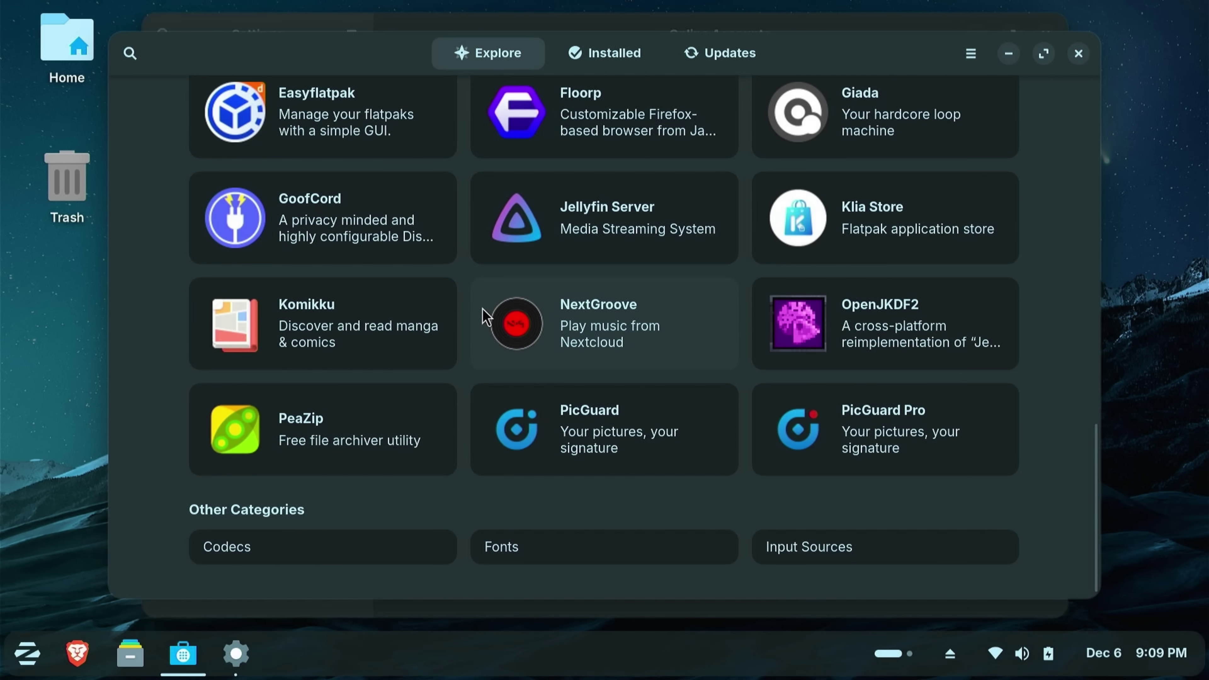